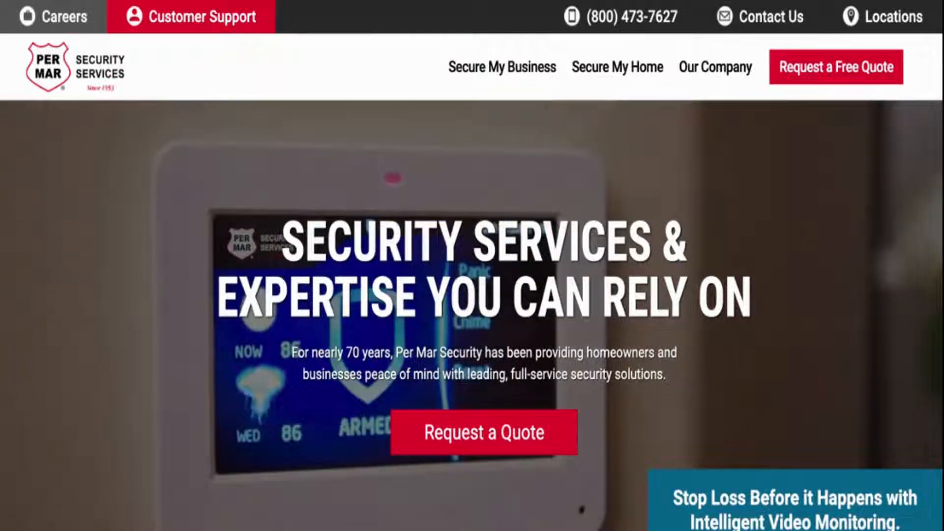
Open the Customer Support page and go to the Central Station Online section
{"action": "left_click", "coordinate": [205, 19]}
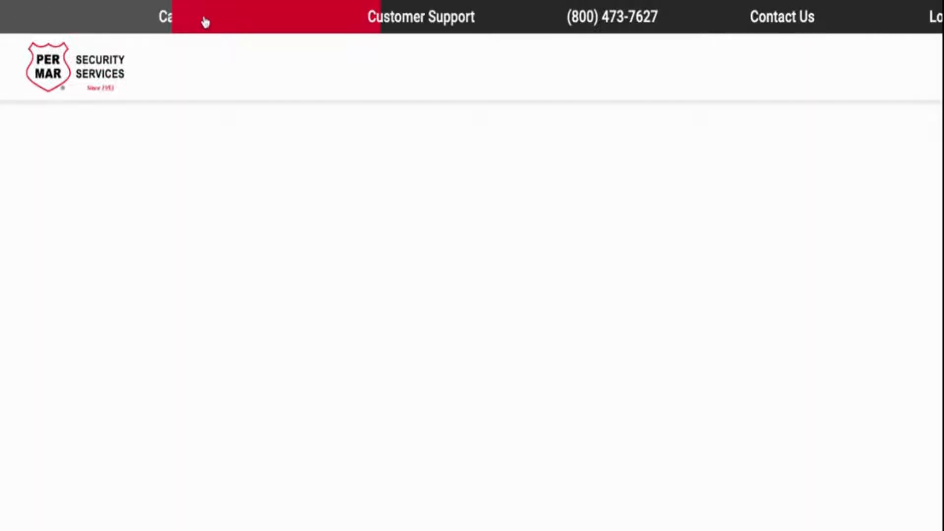
{"action": "scroll", "coordinate": [474, 284], "scroll_direction": "down", "scroll_amount": 2}
{"action": "scroll", "coordinate": [474, 284], "scroll_direction": "down", "scroll_amount": 4}
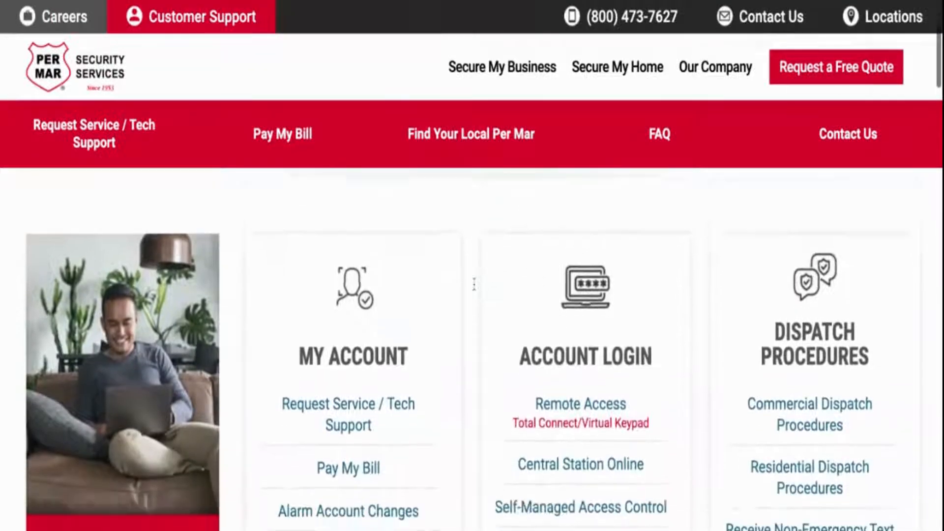
{"action": "left_click", "coordinate": [546, 351]}
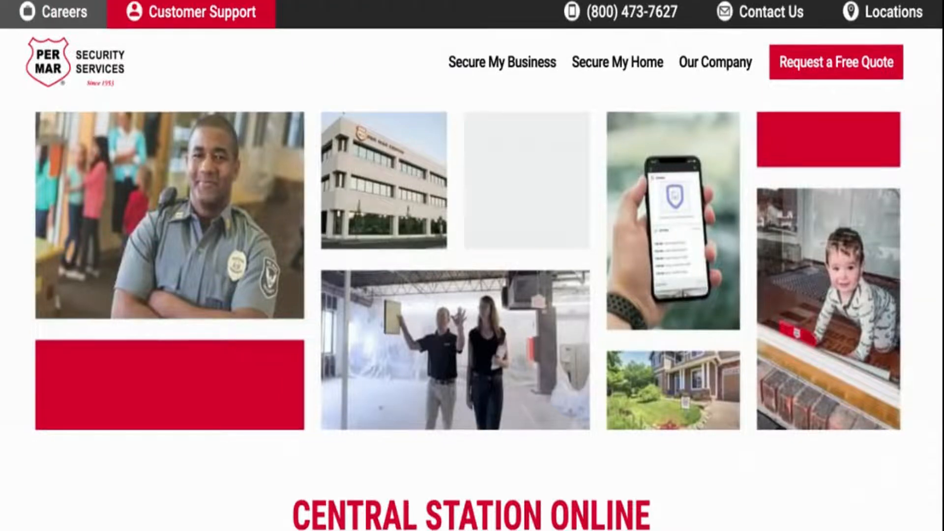
Open the Central Station Online access portal
{"action": "scroll", "coordinate": [472, 266], "scroll_direction": "down", "scroll_amount": 1}
{"action": "scroll", "coordinate": [526, 347], "scroll_direction": "down", "scroll_amount": 5}
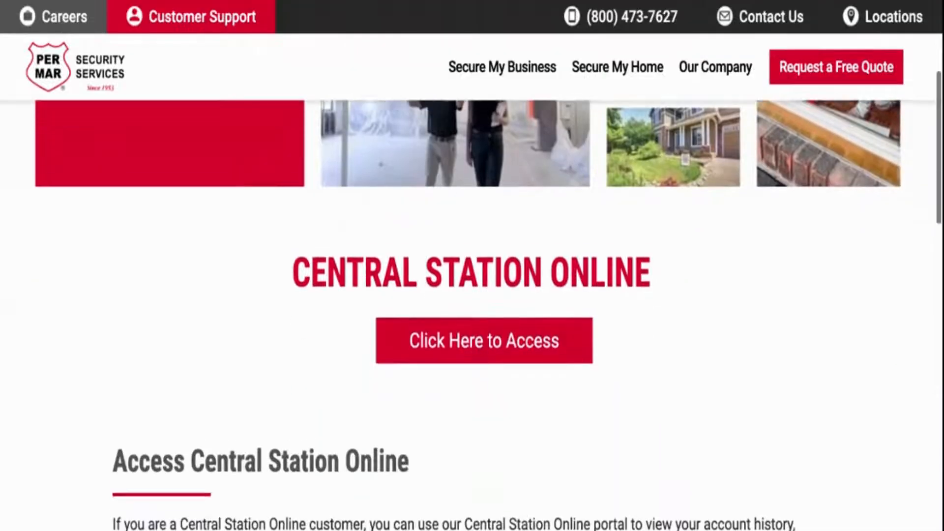
{"action": "left_click", "coordinate": [525, 347]}
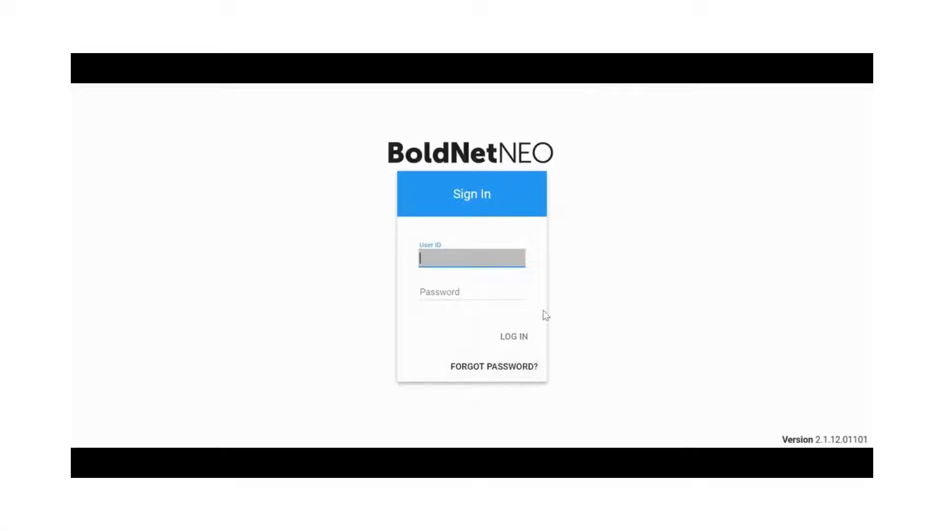
Enter the training account's user ID on the sign-in form
{"action": "type", "text": "Training Account"}
{"action": "key", "text": "Tab"}
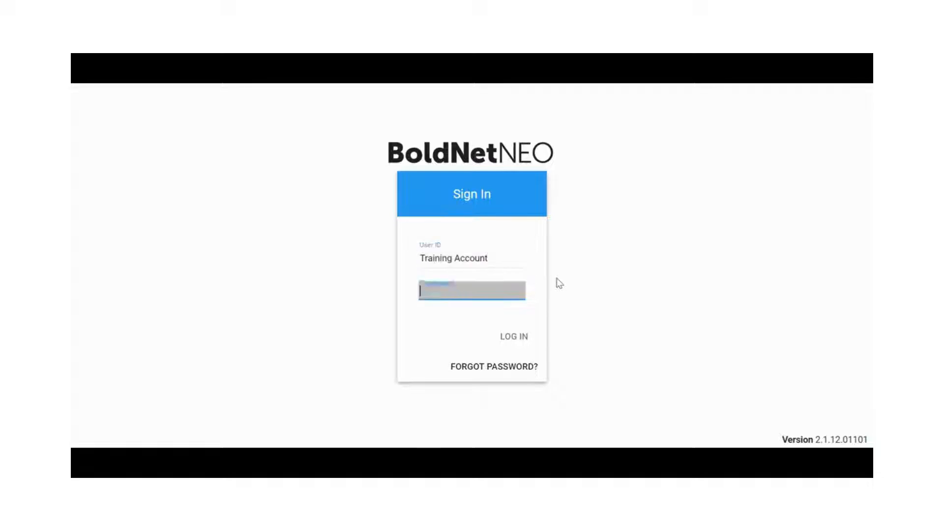
Enter the account password, log in, and dismiss the Central Station message
{"action": "type", "text": "•••••"}
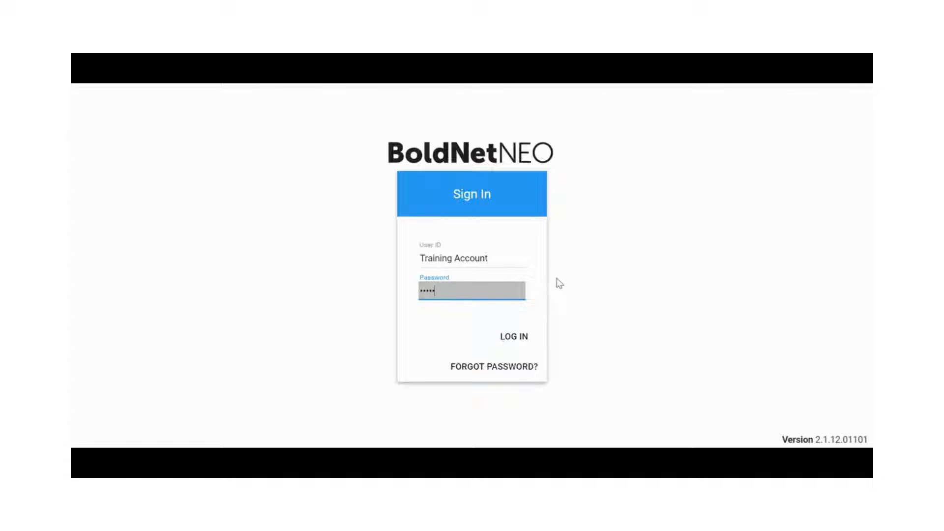
{"action": "left_click", "coordinate": [525, 338]}
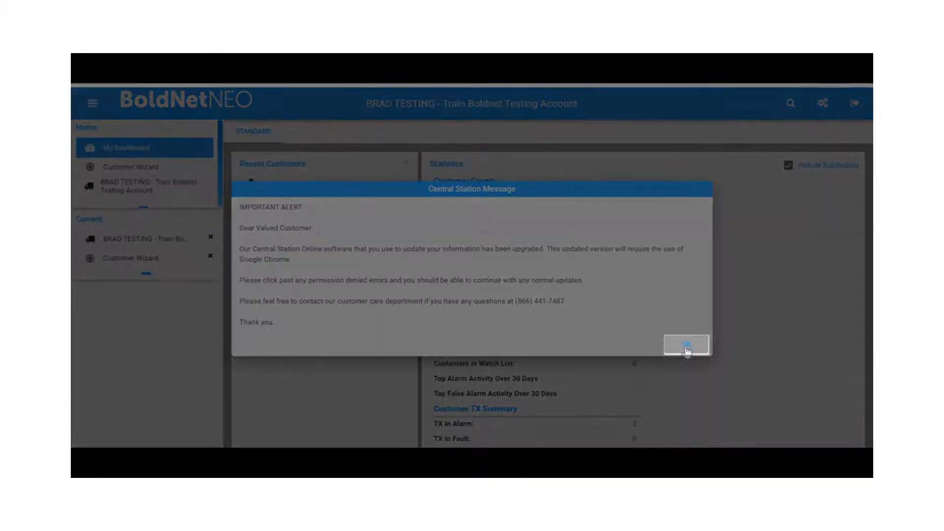
{"action": "left_click", "coordinate": [687, 348]}
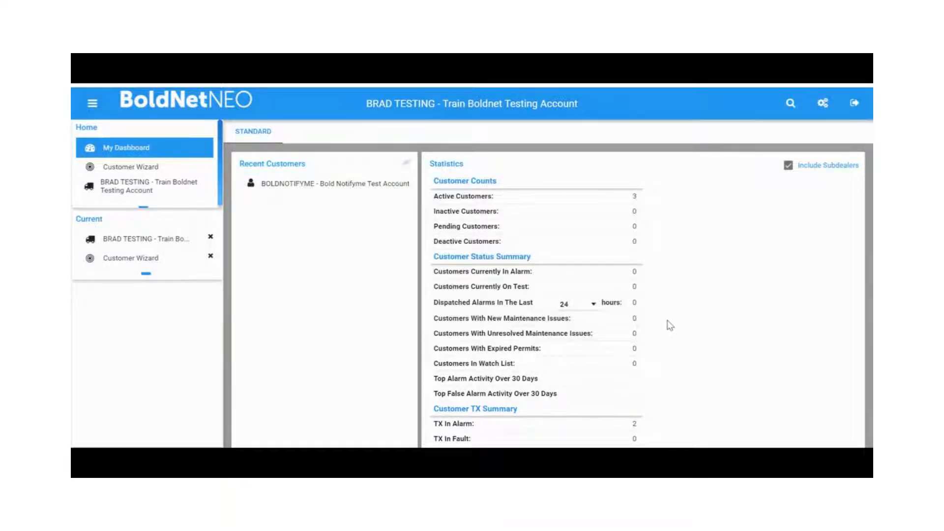
Open the Boldnet Training Account from the dashboard's active customers list
{"action": "left_click", "coordinate": [790, 103]}
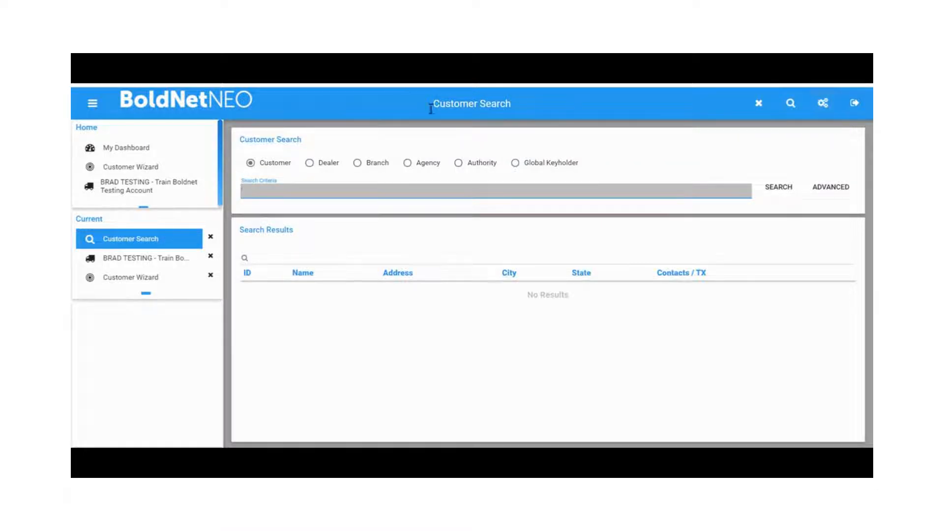
{"action": "left_click", "coordinate": [118, 148]}
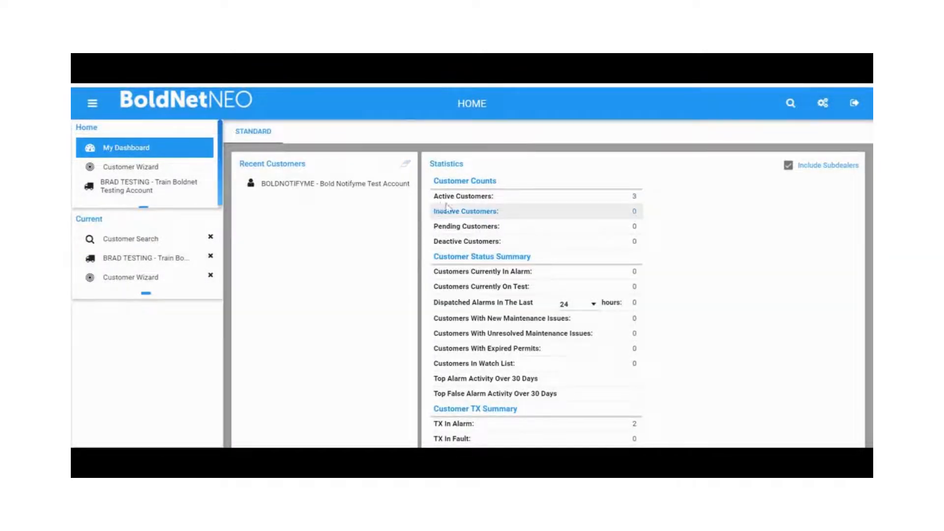
{"action": "left_click", "coordinate": [452, 197]}
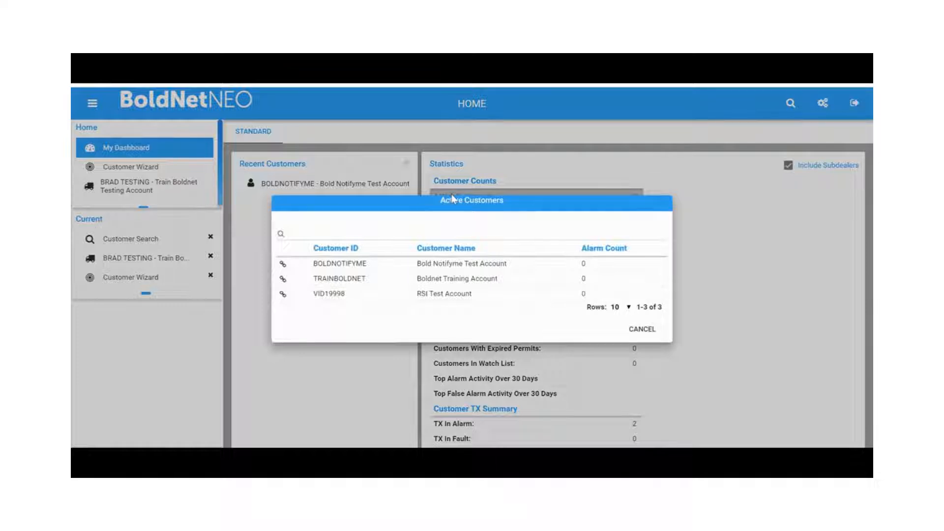
{"action": "left_click", "coordinate": [418, 278]}
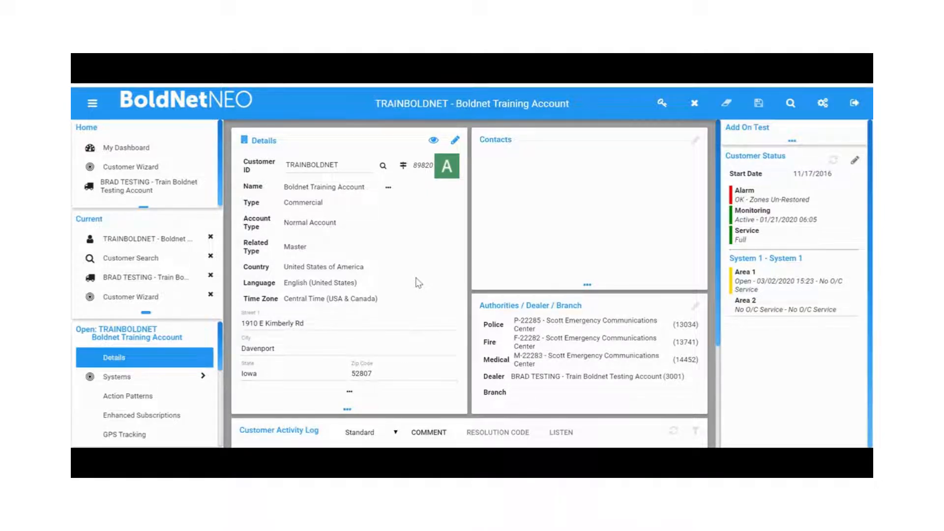
Filter the customer activity log from 03/18/2020 to 04/23/2020, then clear the filter
{"action": "scroll", "coordinate": [418, 283], "scroll_direction": "down", "scroll_amount": 3}
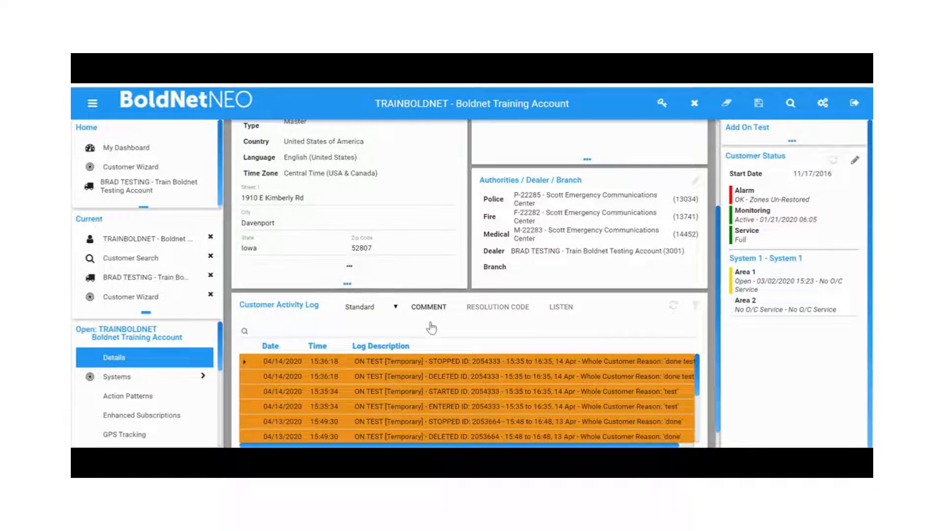
{"action": "scroll", "coordinate": [431, 325], "scroll_direction": "down", "scroll_amount": 1}
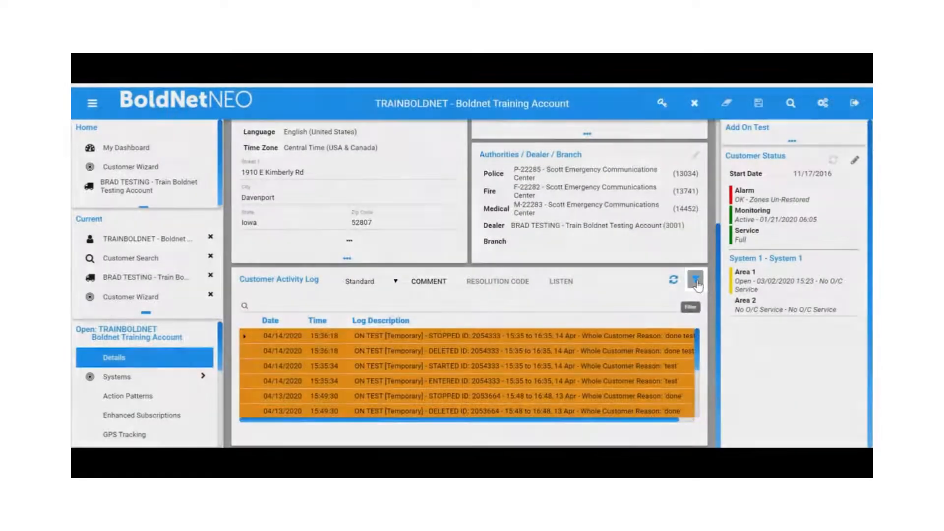
{"action": "left_click", "coordinate": [697, 282]}
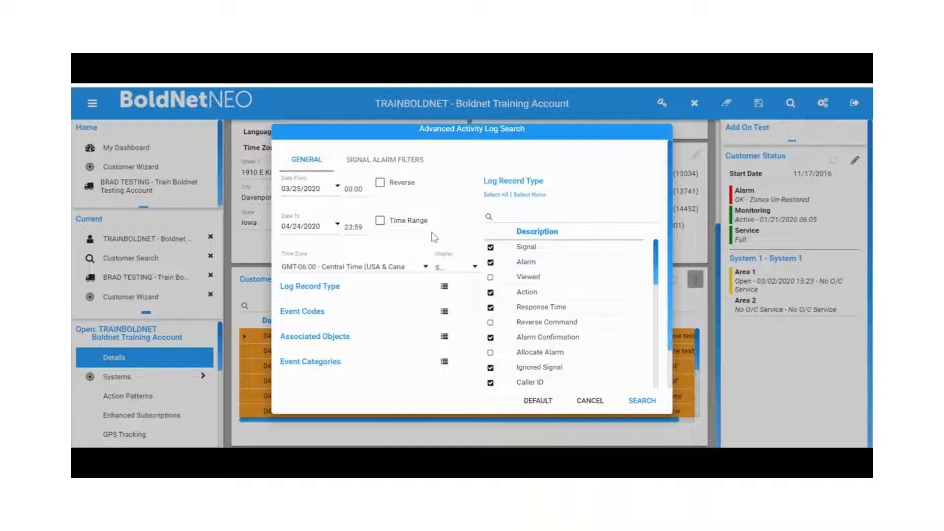
{"action": "left_click", "coordinate": [337, 186]}
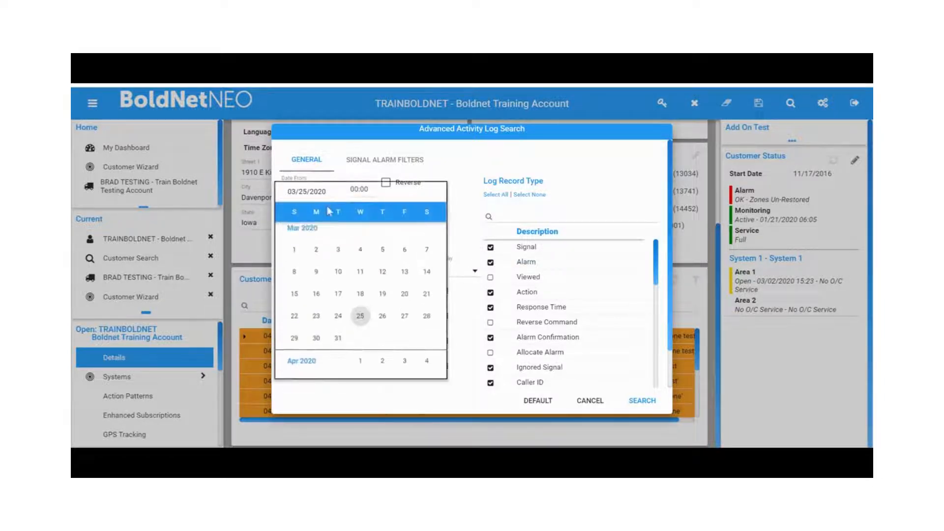
{"action": "left_click", "coordinate": [361, 298]}
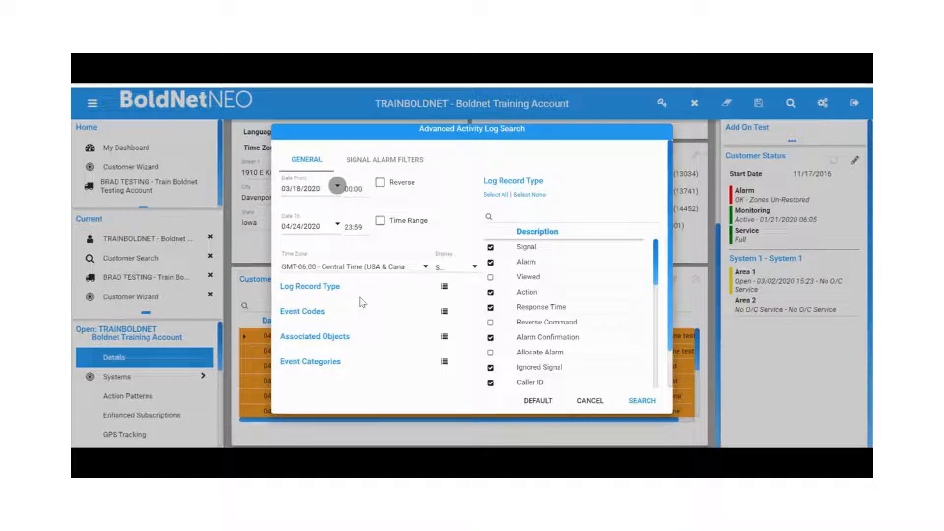
{"action": "left_click", "coordinate": [338, 226]}
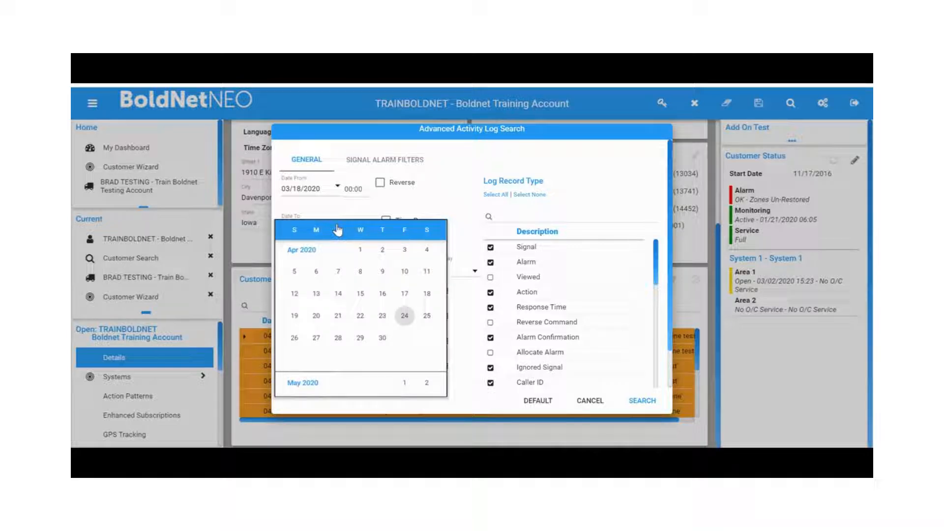
{"action": "left_click", "coordinate": [382, 315]}
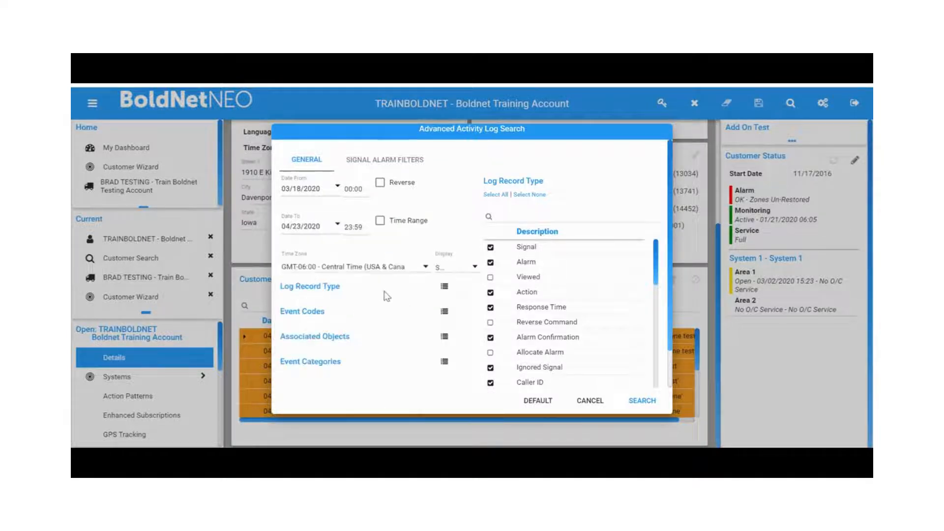
{"action": "left_click", "coordinate": [648, 400]}
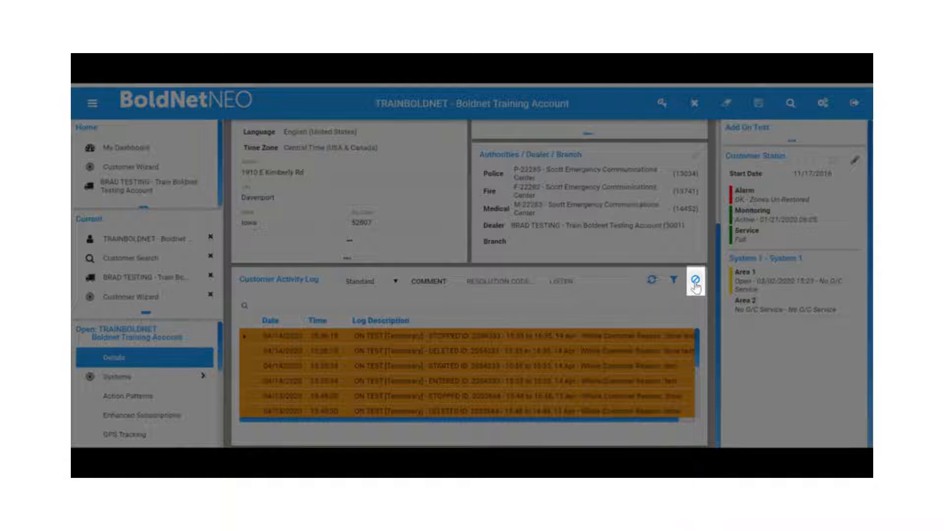
{"action": "left_click", "coordinate": [696, 282]}
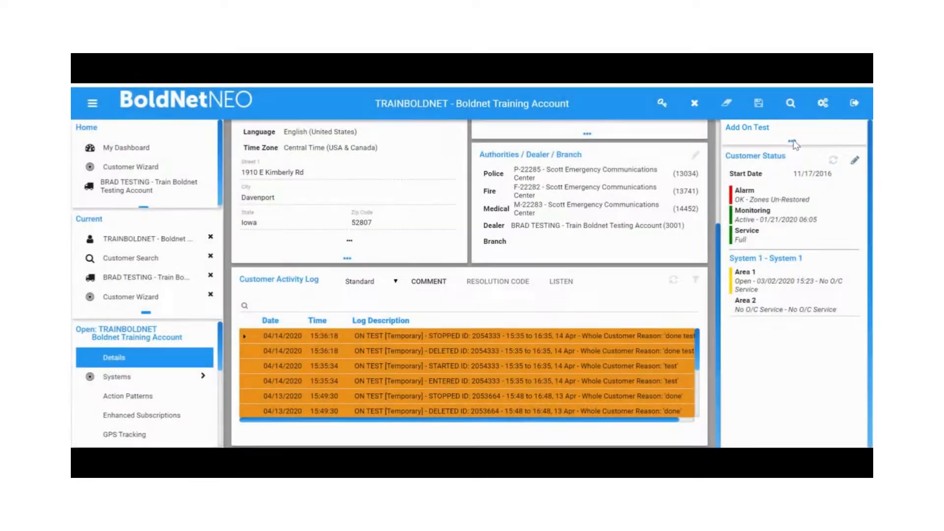
Put the entire customer on test for 1 hour with the reason test
{"action": "left_click", "coordinate": [793, 143]}
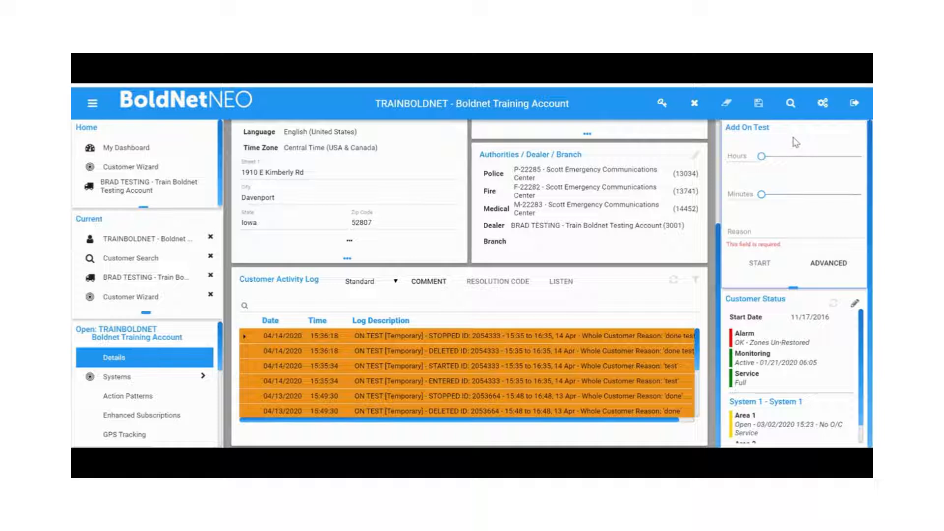
{"action": "left_click", "coordinate": [773, 158]}
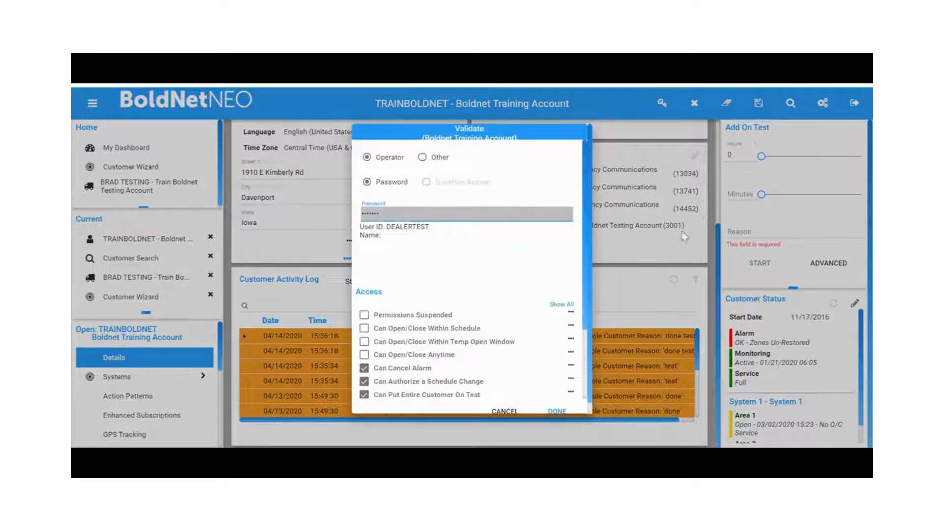
{"action": "left_click", "coordinate": [570, 411]}
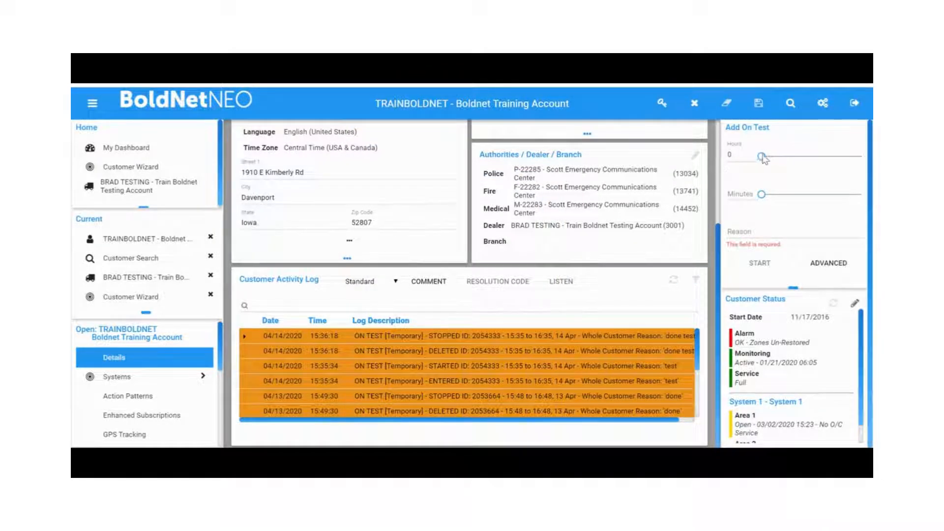
{"action": "left_click", "coordinate": [777, 159]}
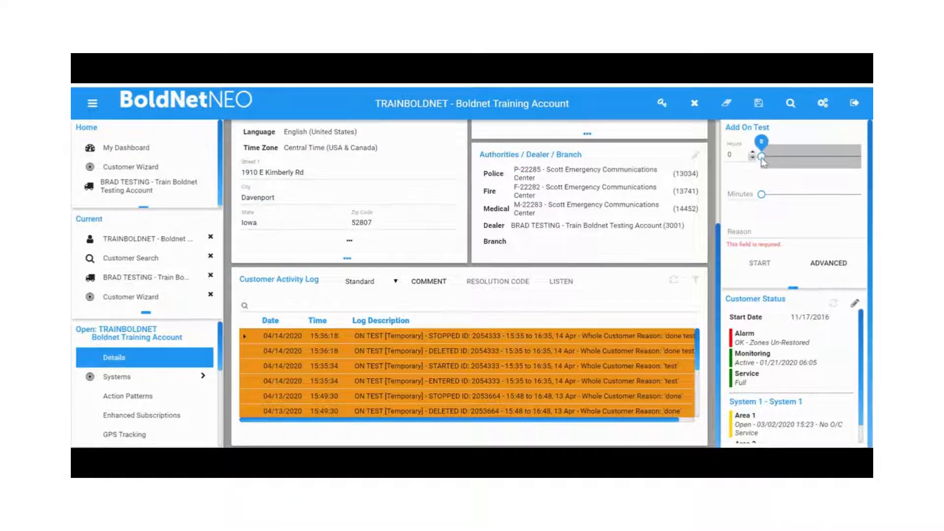
{"action": "left_click_drag", "start_coordinate": [763, 162], "coordinate": [802, 154]}
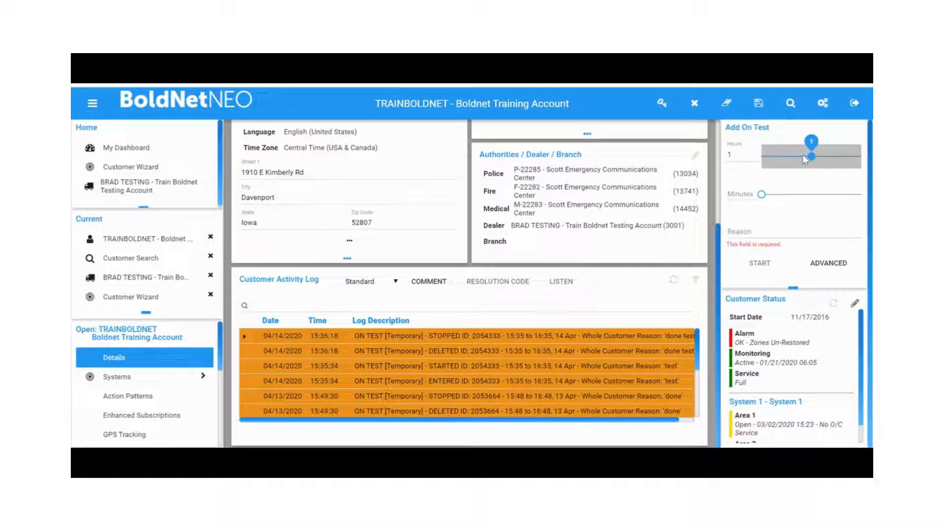
{"action": "left_click", "coordinate": [776, 232]}
{"action": "type", "text": "test"}
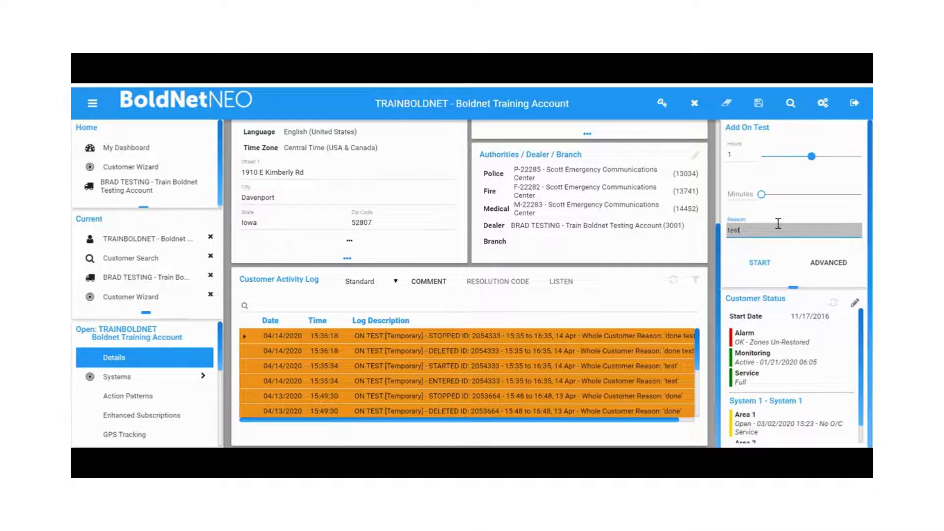
{"action": "left_click", "coordinate": [760, 262]}
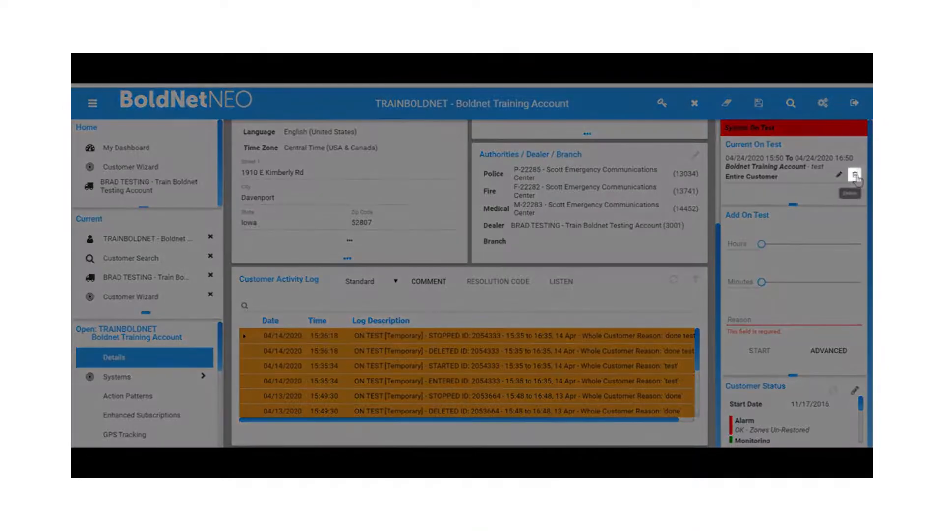
Delete the current on-test with the reason done testing and refresh the activity log
{"action": "left_click", "coordinate": [855, 175]}
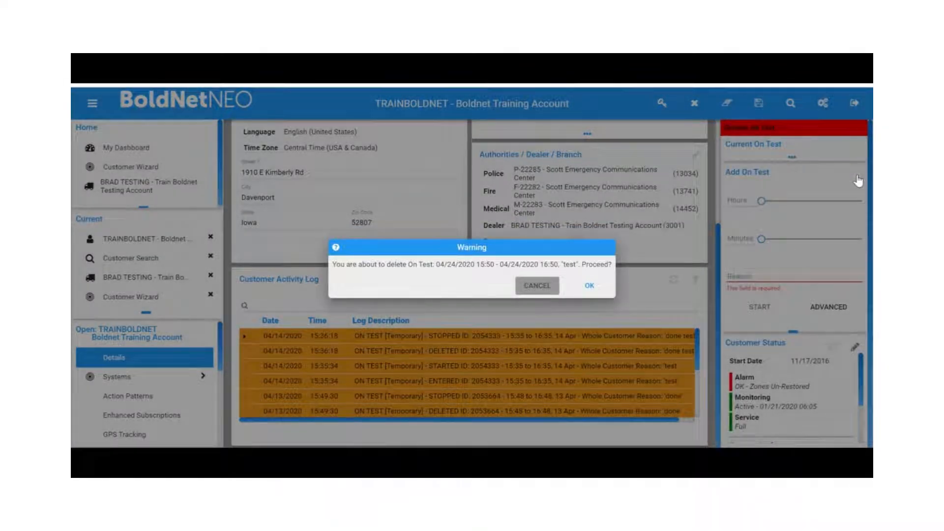
{"action": "left_click", "coordinate": [590, 286]}
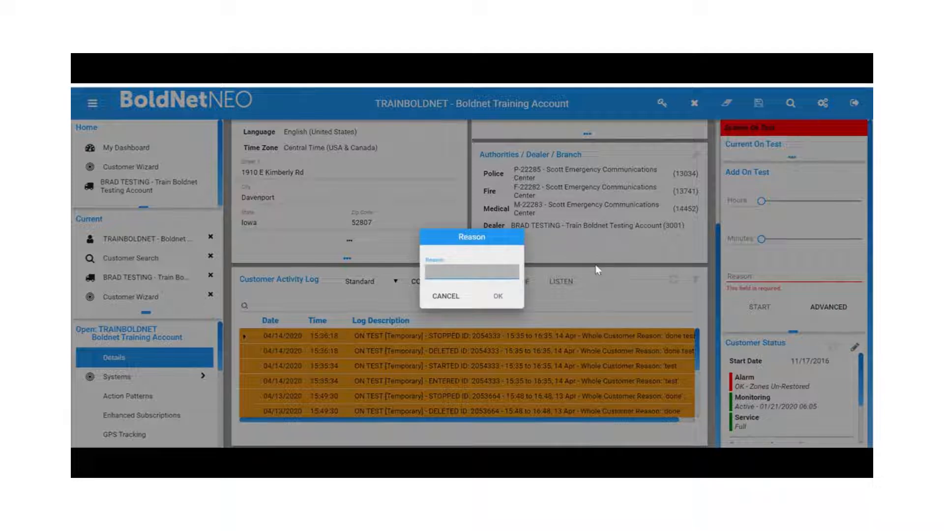
{"action": "type", "text": "done testing"}
{"action": "left_click", "coordinate": [501, 296]}
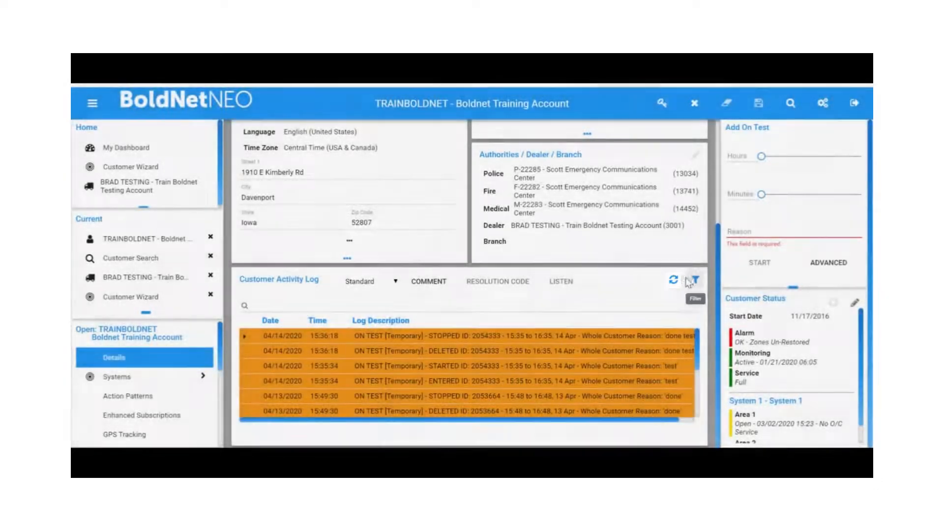
{"action": "left_click", "coordinate": [674, 281]}
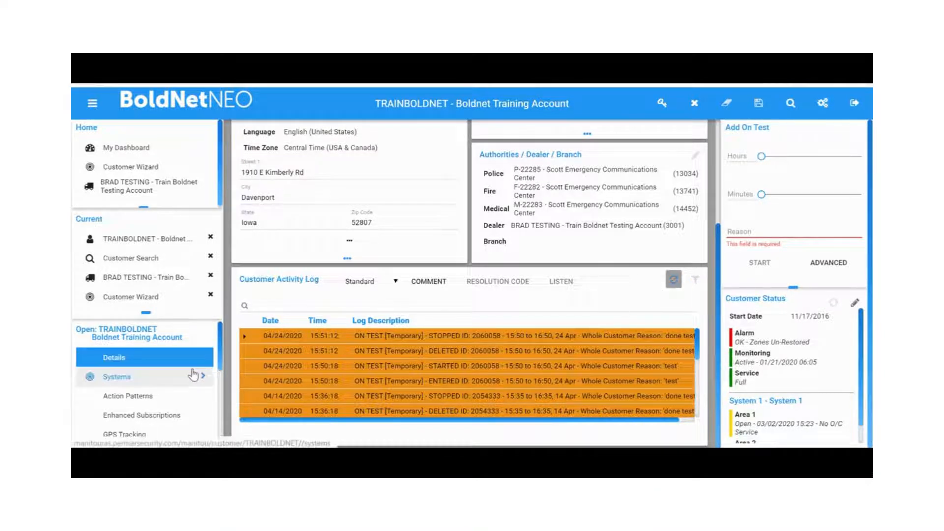
Open the system's Areas & Zones view under Systems
{"action": "left_click", "coordinate": [193, 375]}
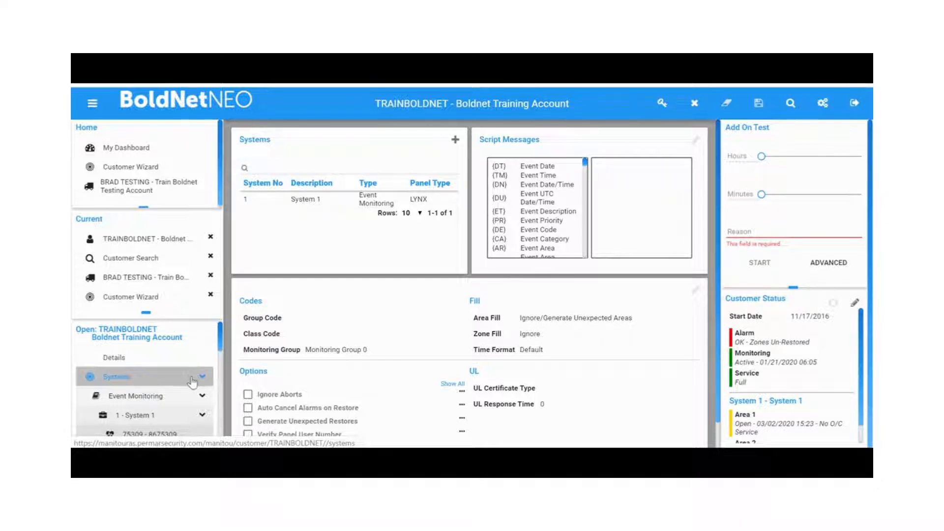
{"action": "scroll", "coordinate": [193, 380], "scroll_direction": "down", "scroll_amount": 1}
{"action": "left_click", "coordinate": [169, 412]}
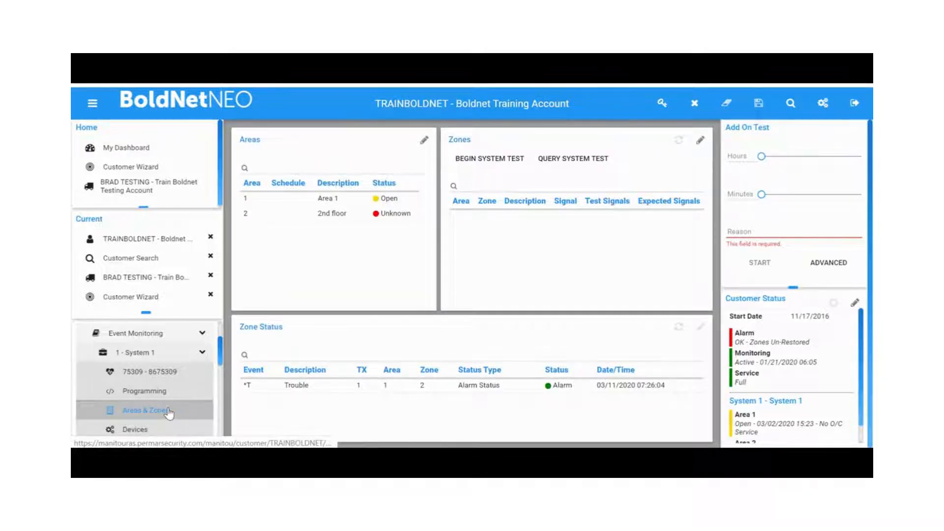
Open the customer's Contact List
{"action": "scroll", "coordinate": [177, 401], "scroll_direction": "down", "scroll_amount": 3}
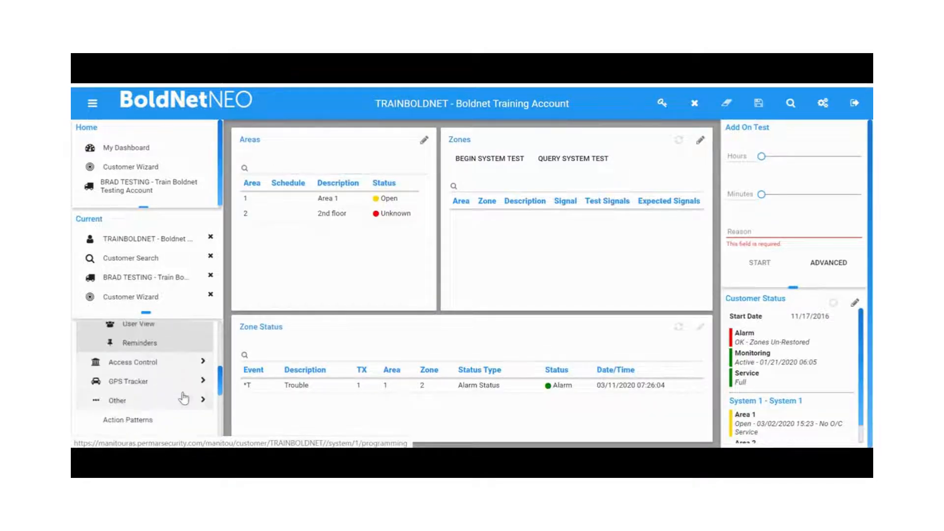
{"action": "scroll", "coordinate": [183, 398], "scroll_direction": "down", "scroll_amount": 2}
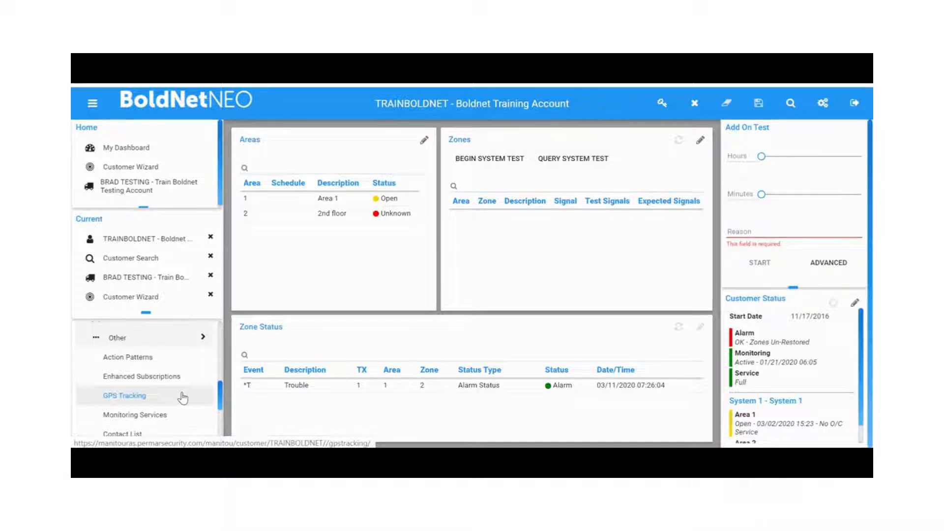
{"action": "scroll", "coordinate": [181, 397], "scroll_direction": "down", "scroll_amount": 1}
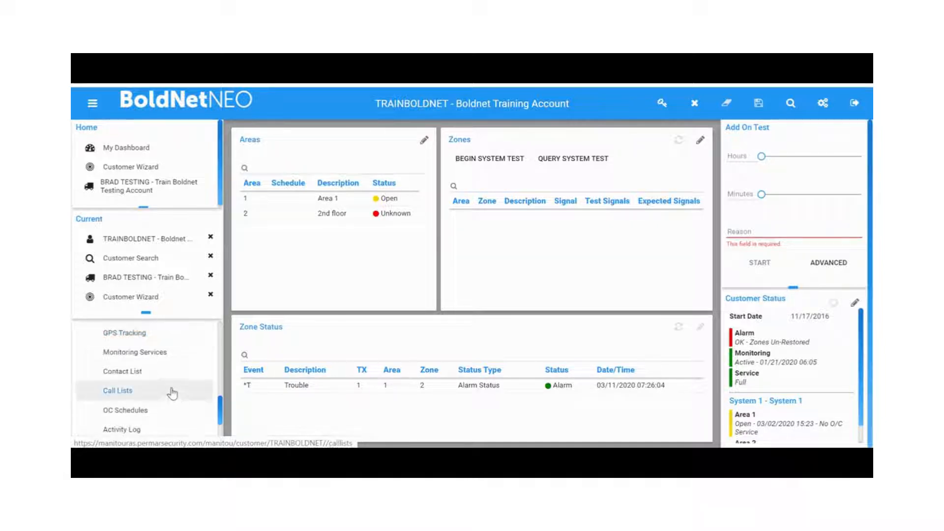
{"action": "left_click", "coordinate": [175, 379]}
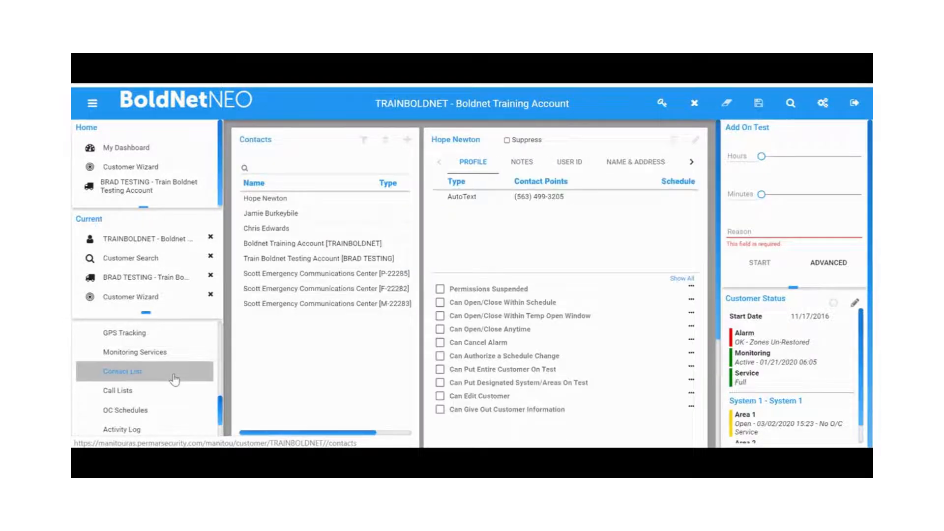
Add a new Keyholder contact, entering the contact's full name
{"action": "left_click", "coordinate": [408, 140]}
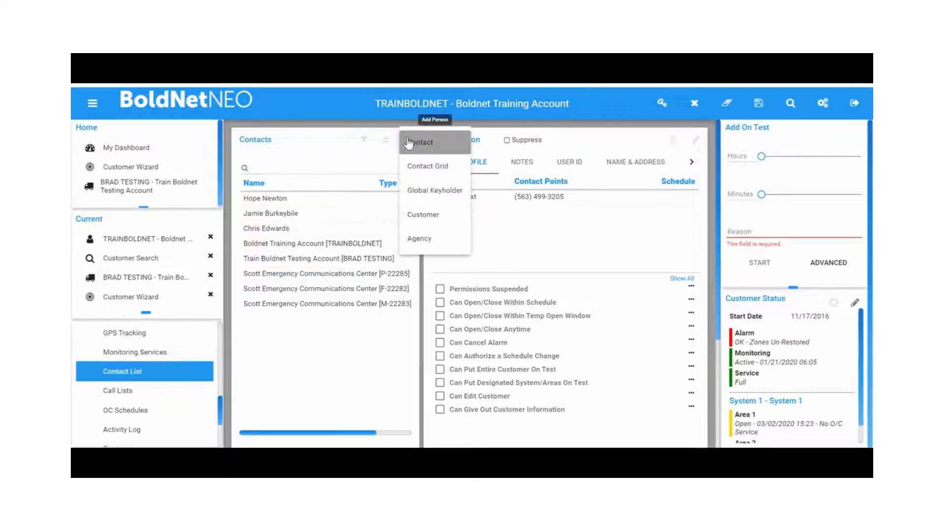
{"action": "left_click", "coordinate": [409, 143]}
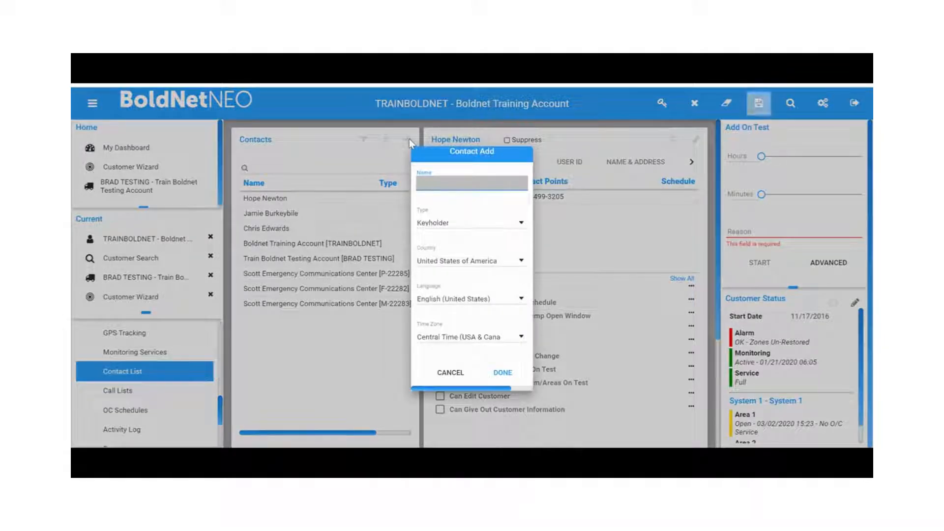
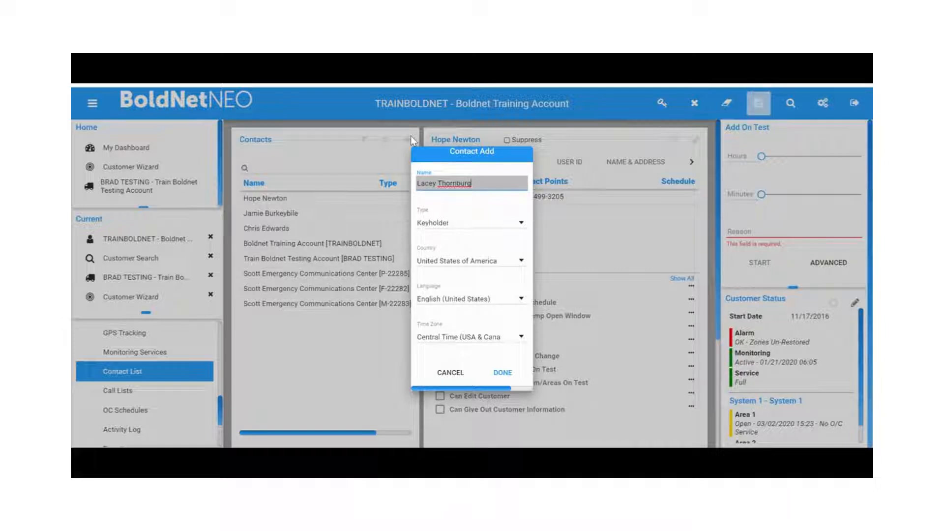
{"action": "left_click", "coordinate": [518, 382]}
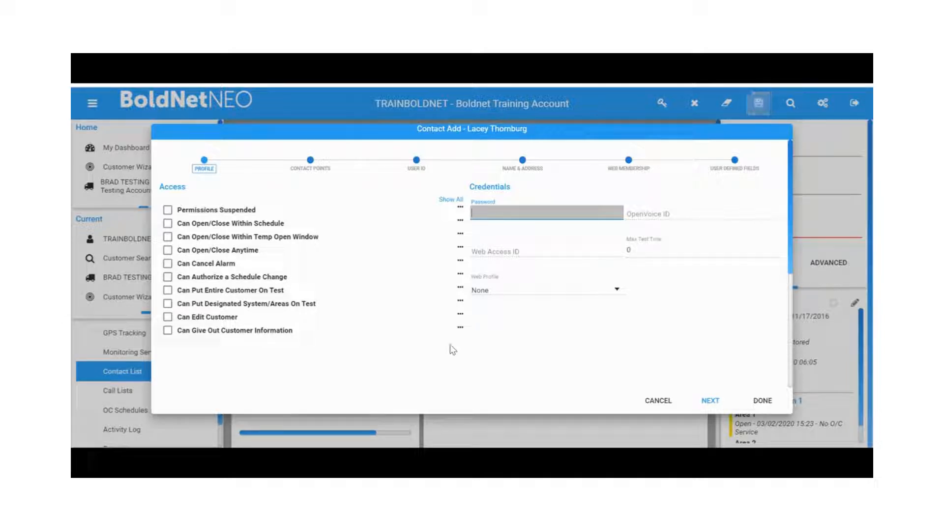
Grant the contact Can Open/Close Within Schedule, Can Cancel Alarm, Can Authorize a Schedule Change and Can Put Entire Customer On Test
{"action": "left_click", "coordinate": [168, 223]}
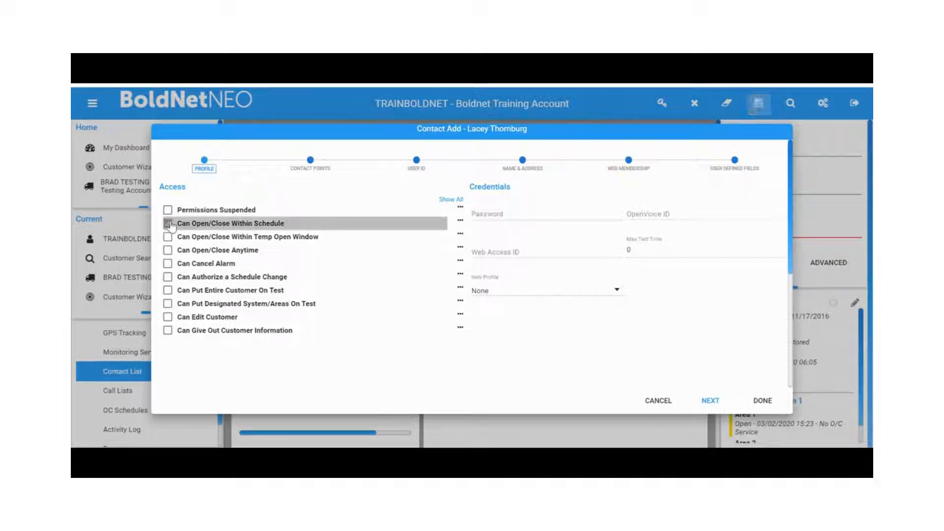
{"action": "left_click", "coordinate": [169, 223]}
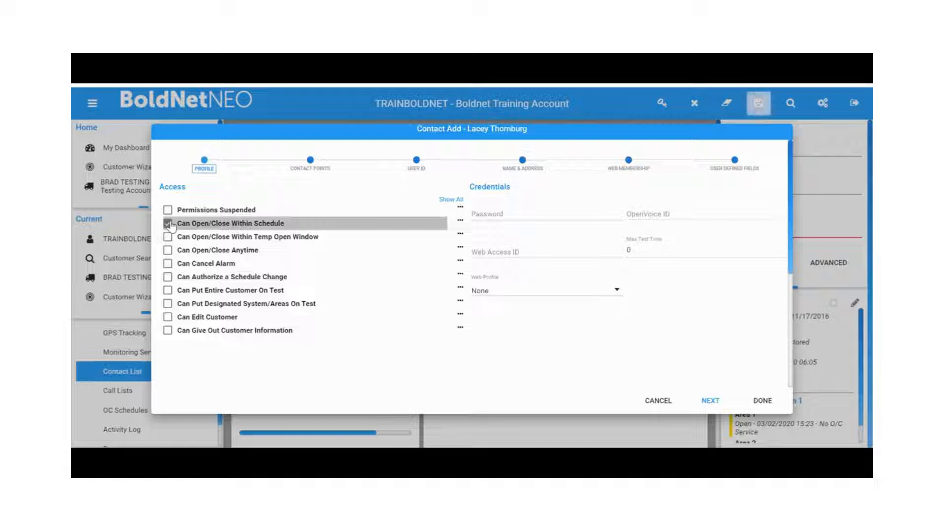
{"action": "left_click", "coordinate": [169, 264]}
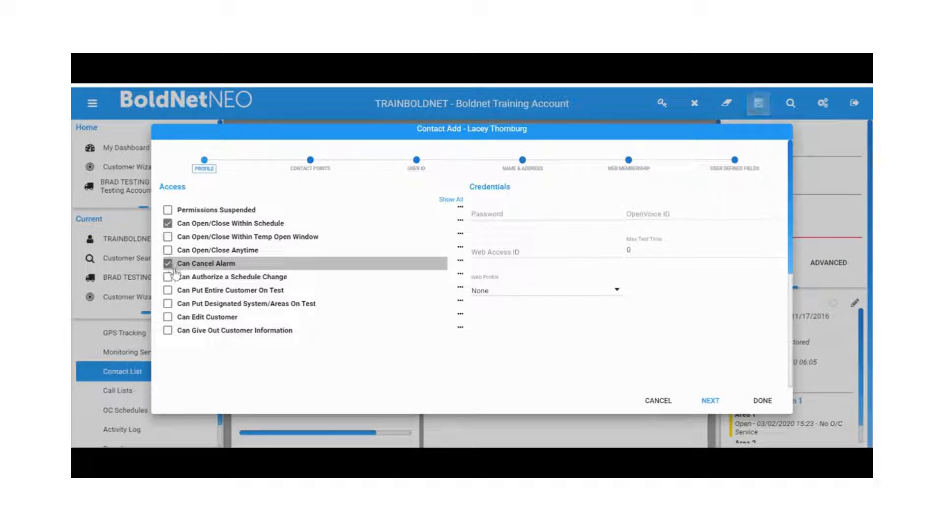
{"action": "left_click", "coordinate": [169, 278]}
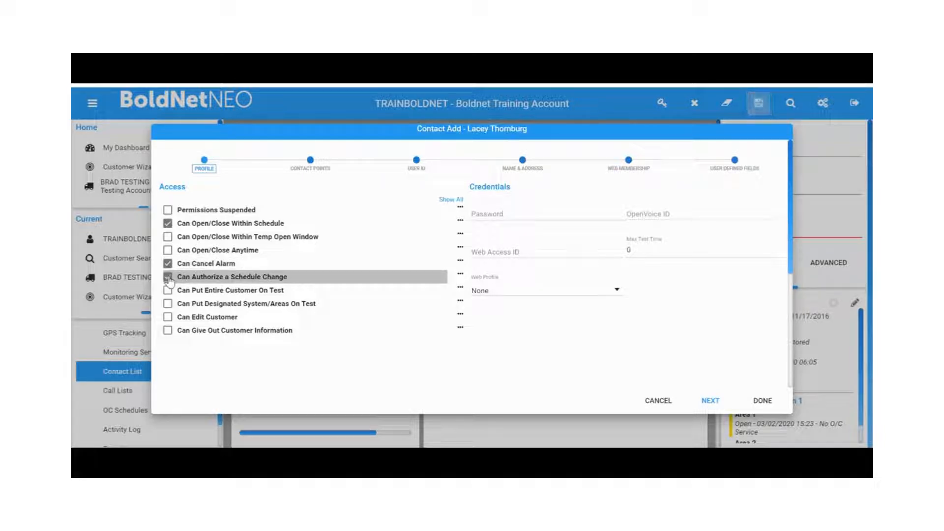
{"action": "left_click", "coordinate": [169, 291]}
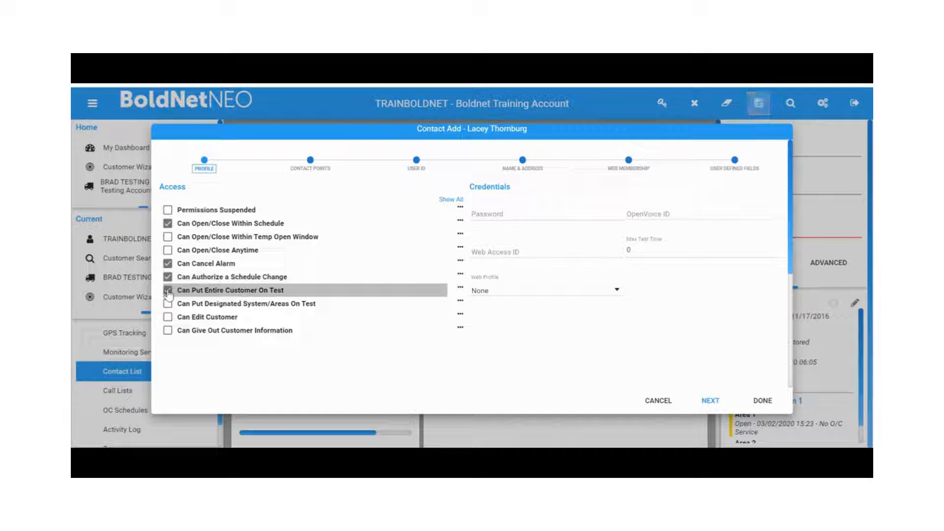
{"action": "left_click", "coordinate": [168, 317]}
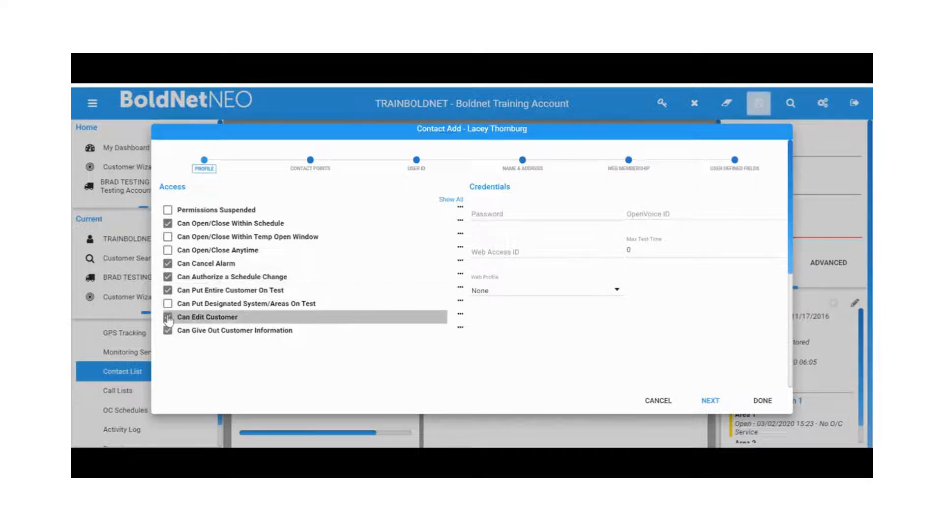
{"action": "left_click", "coordinate": [168, 287]}
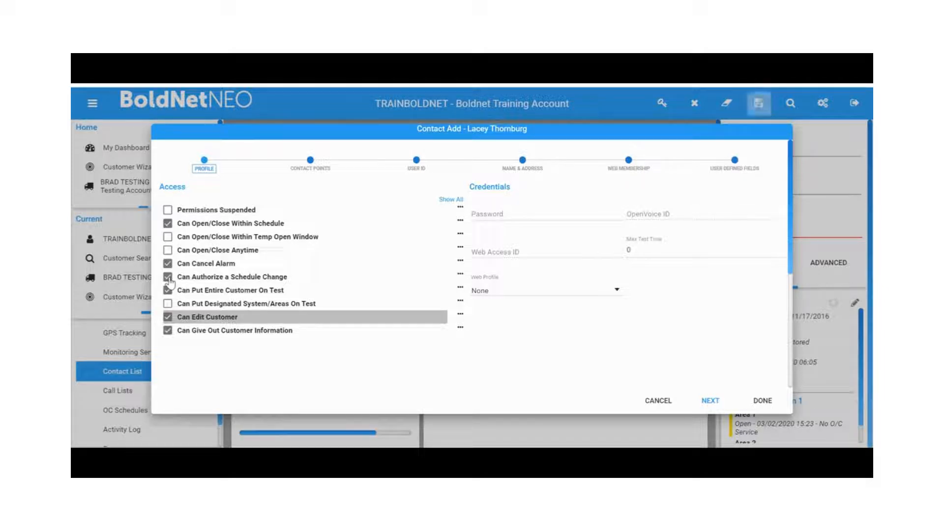
{"action": "left_click", "coordinate": [167, 318]}
{"action": "left_click", "coordinate": [168, 331]}
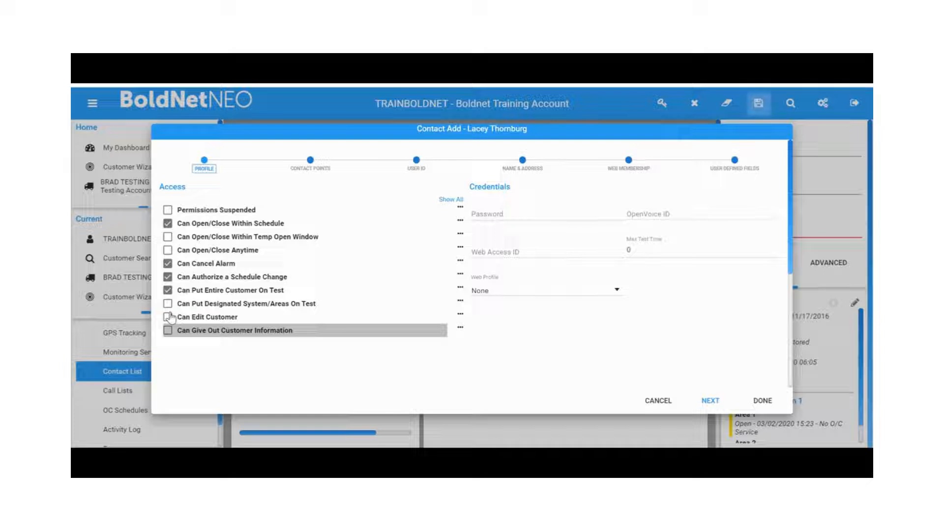
Enter the contact's password and move on to the Contact Points page
{"action": "left_click", "coordinate": [478, 209]}
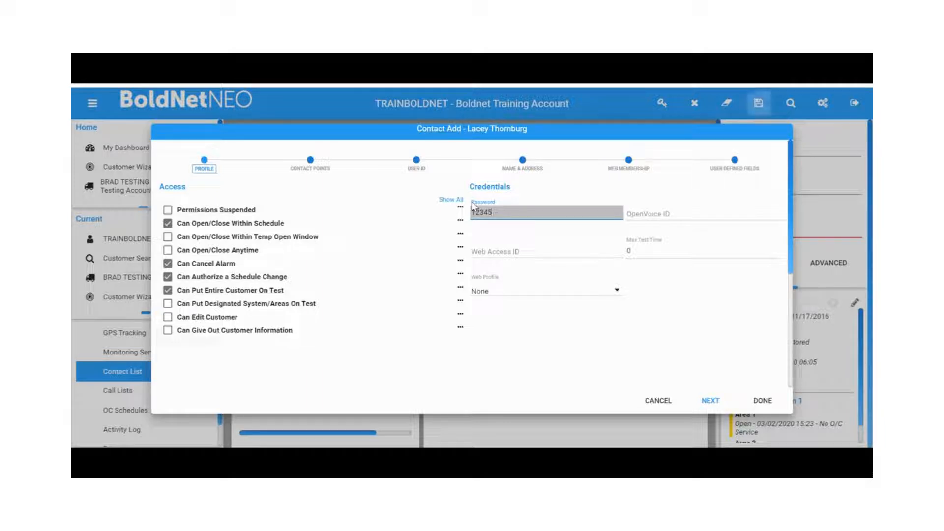
{"action": "left_click", "coordinate": [317, 160]}
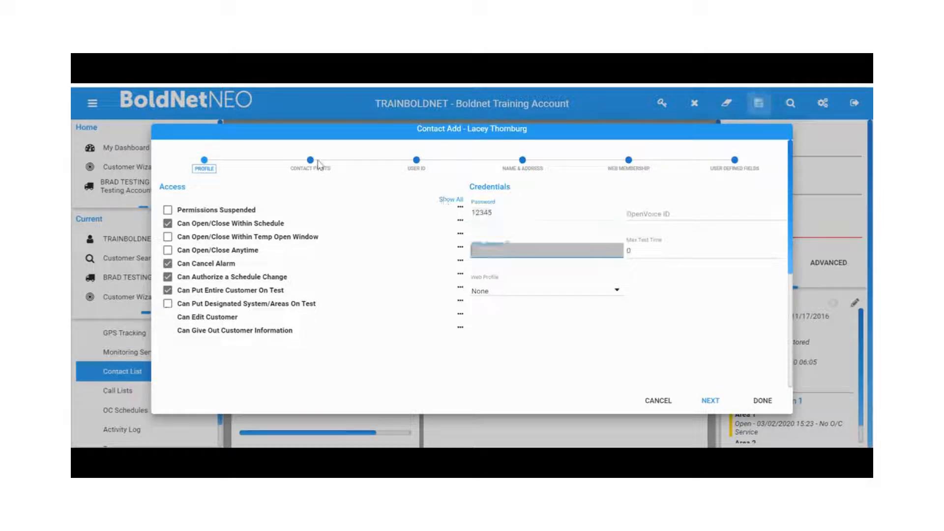
{"action": "left_click", "coordinate": [311, 163]}
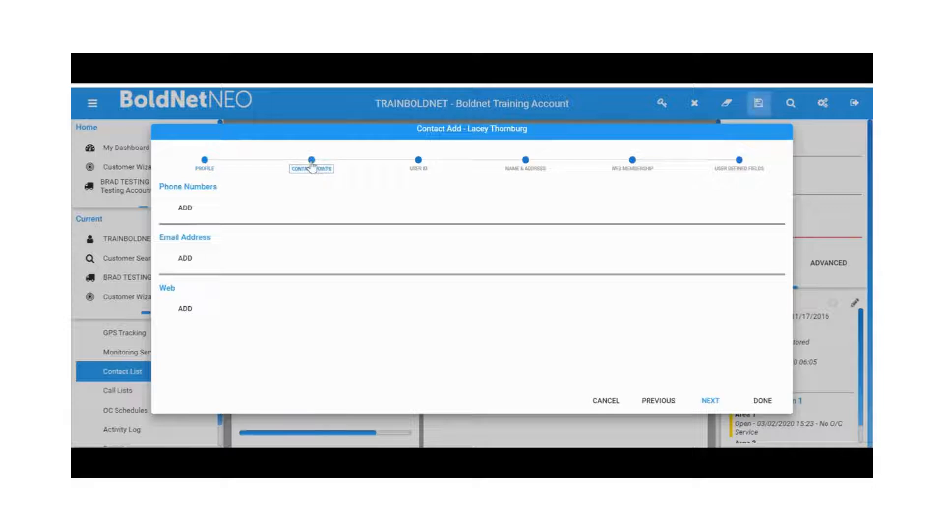
Add a Business phone number for the contact
{"action": "left_click", "coordinate": [200, 208]}
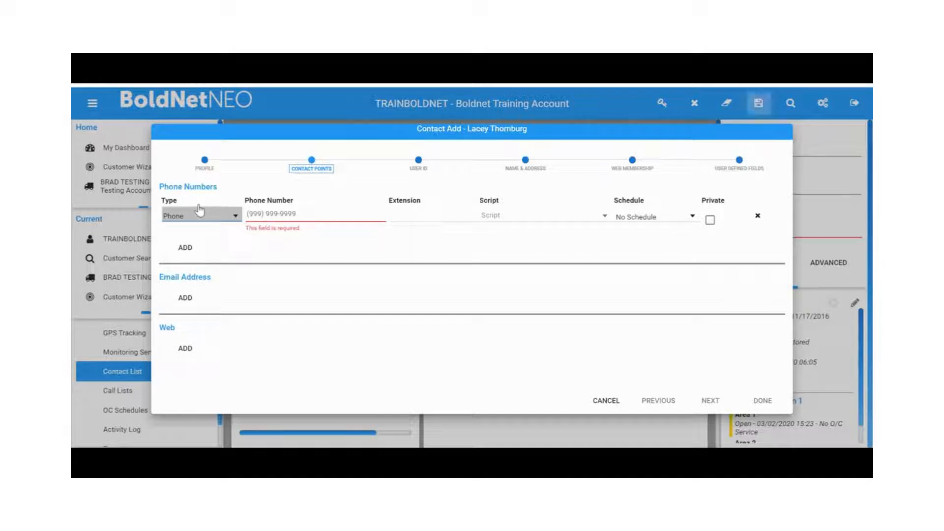
{"action": "left_click", "coordinate": [235, 217]}
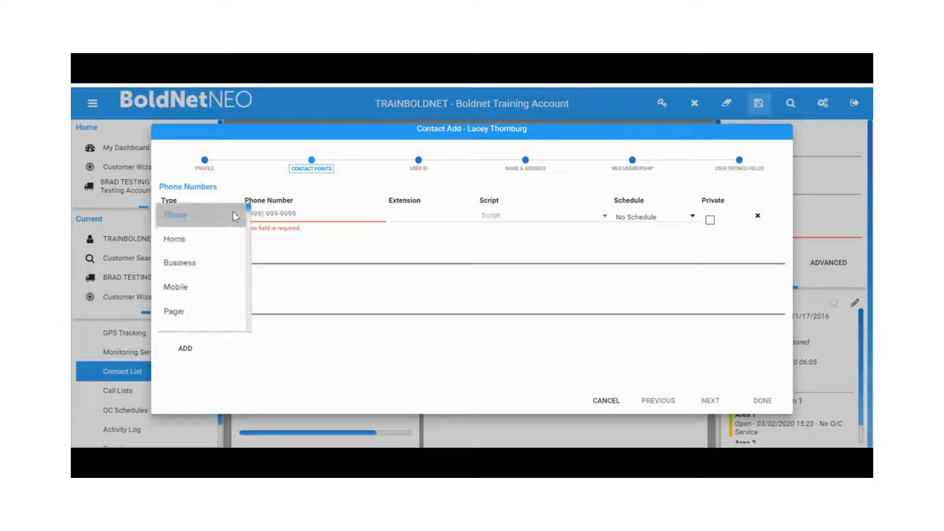
{"action": "left_click", "coordinate": [217, 269]}
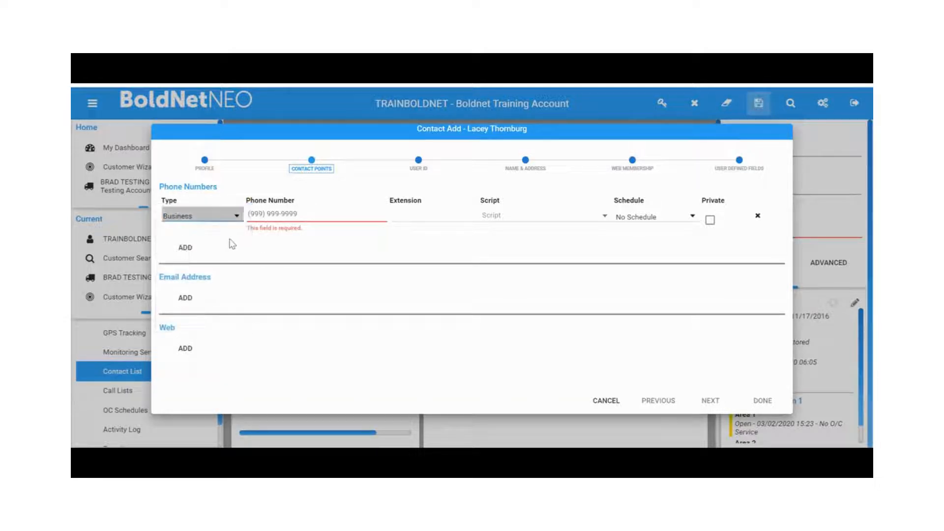
{"action": "left_click", "coordinate": [249, 214]}
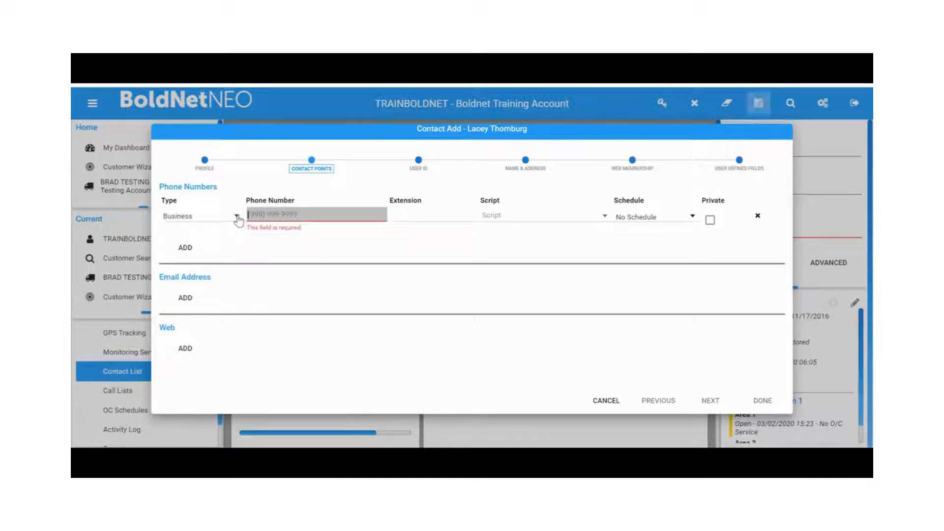
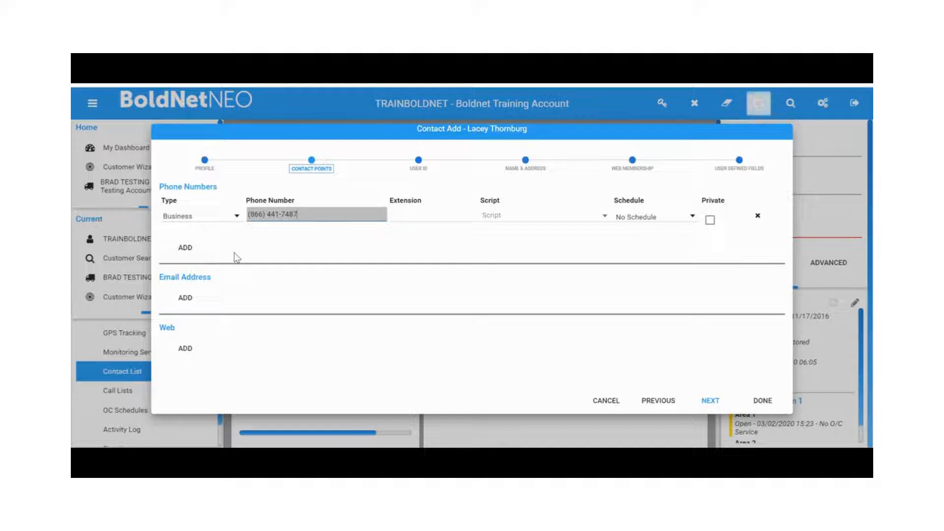
Step through the User ID, Name & Address, Web Membership and User Defined Fields pages and finish adding the contact
{"action": "left_click", "coordinate": [420, 166]}
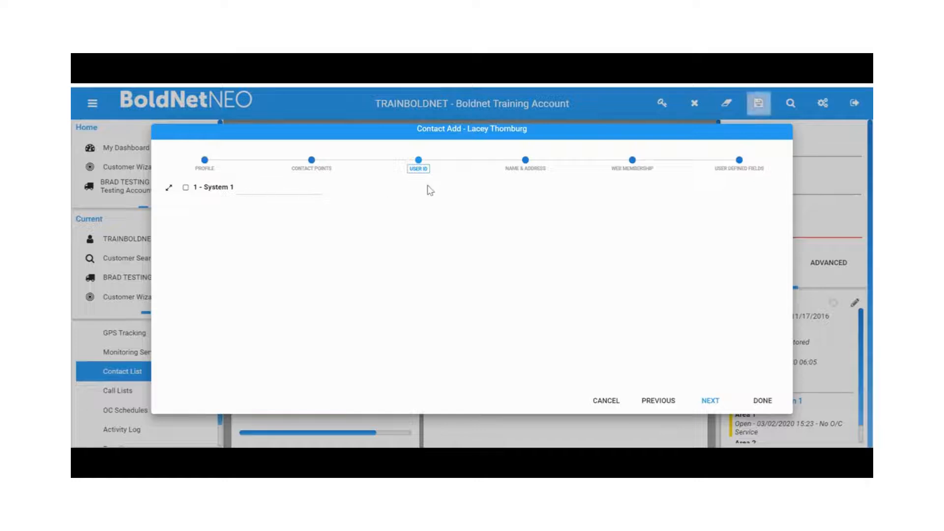
{"action": "left_click", "coordinate": [525, 160]}
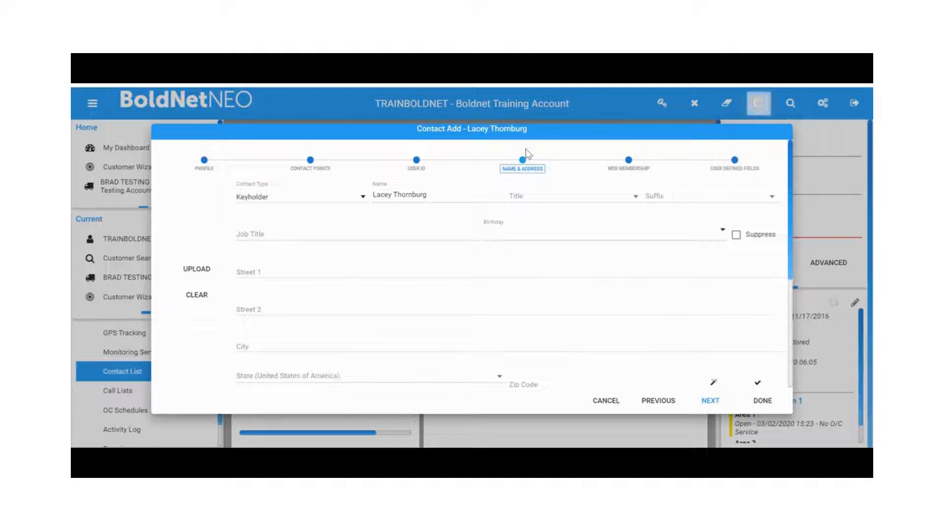
{"action": "left_click", "coordinate": [628, 169]}
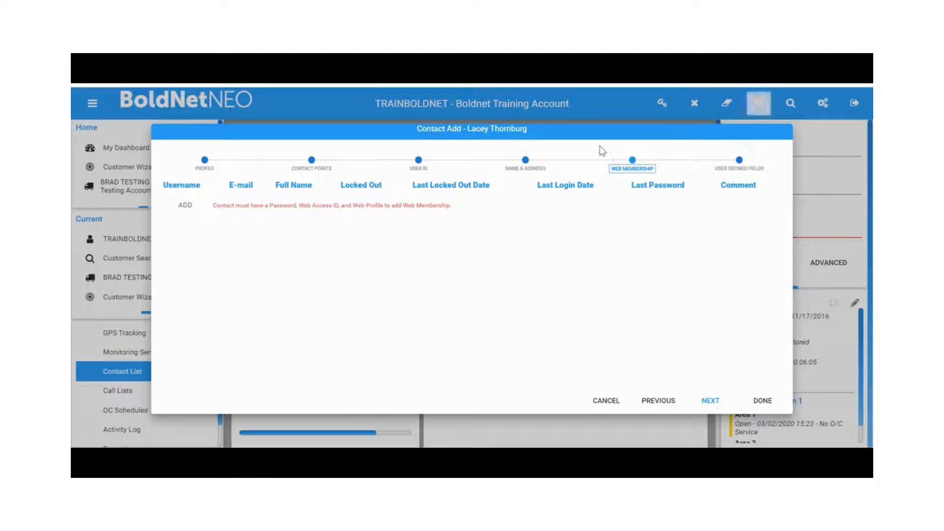
{"action": "left_click", "coordinate": [742, 170]}
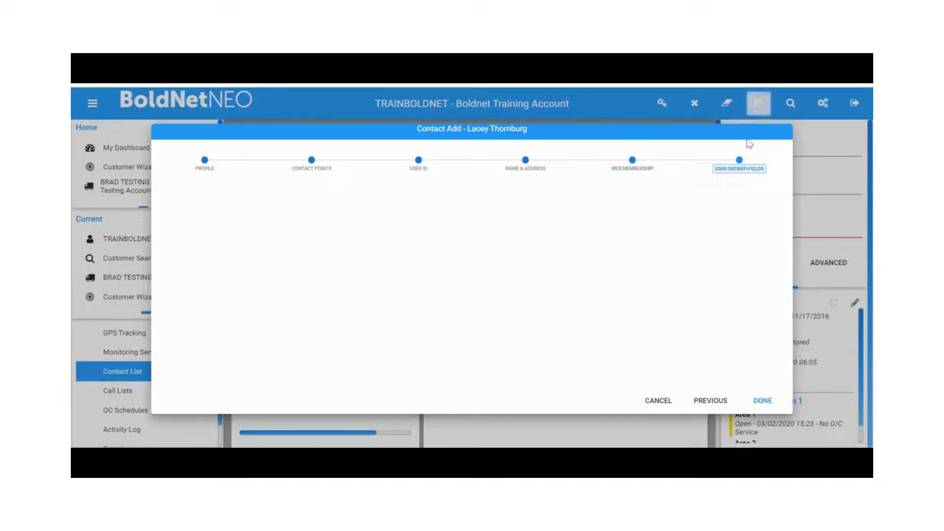
{"action": "left_click", "coordinate": [769, 401]}
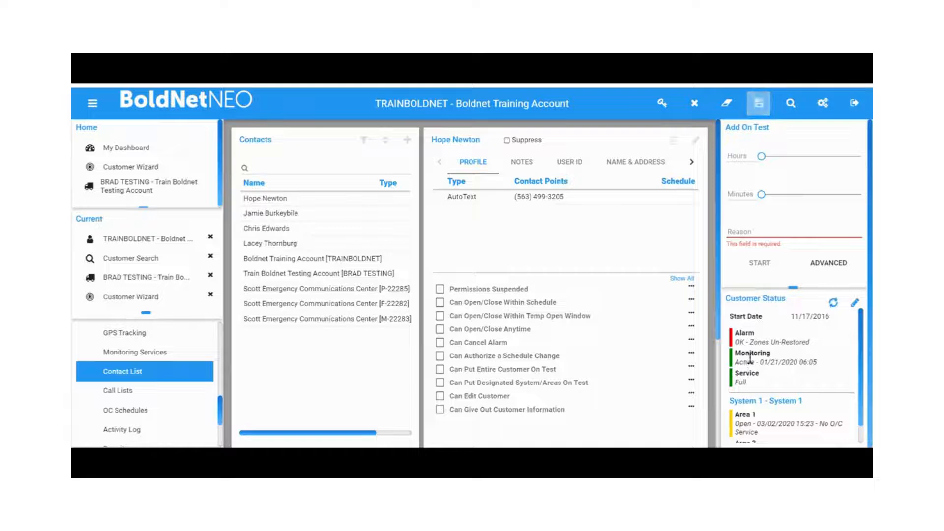
Save the customer changes with the comment cso
{"action": "left_click", "coordinate": [768, 106]}
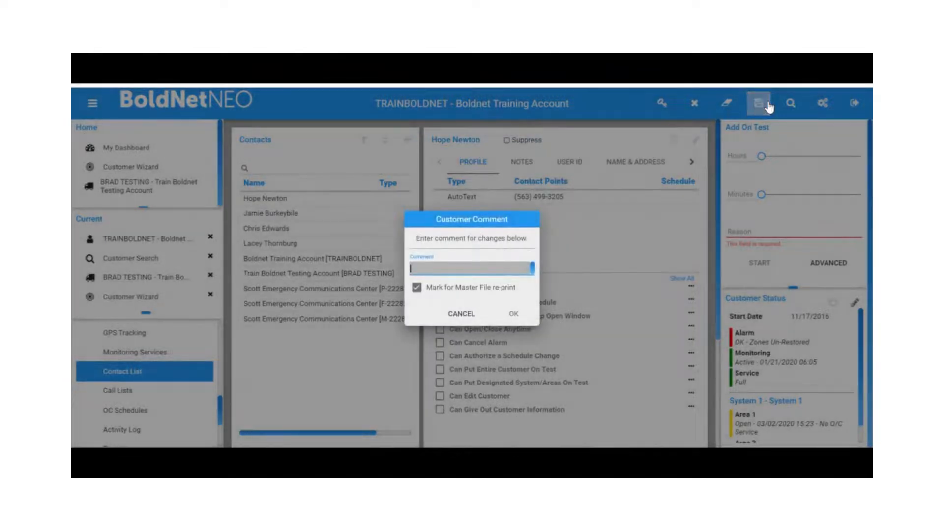
{"action": "type", "text": "cso"}
{"action": "key", "text": "Return"}
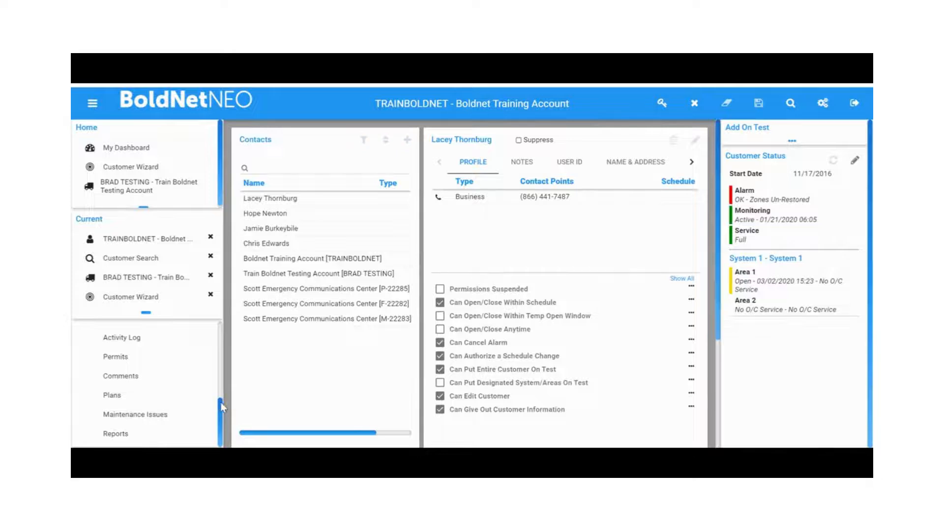
Open the call lists and add the new contact's Business number to call list LST2 - Call List Two
{"action": "scroll", "coordinate": [221, 402], "scroll_direction": "up", "scroll_amount": 2}
{"action": "left_click", "coordinate": [152, 357]}
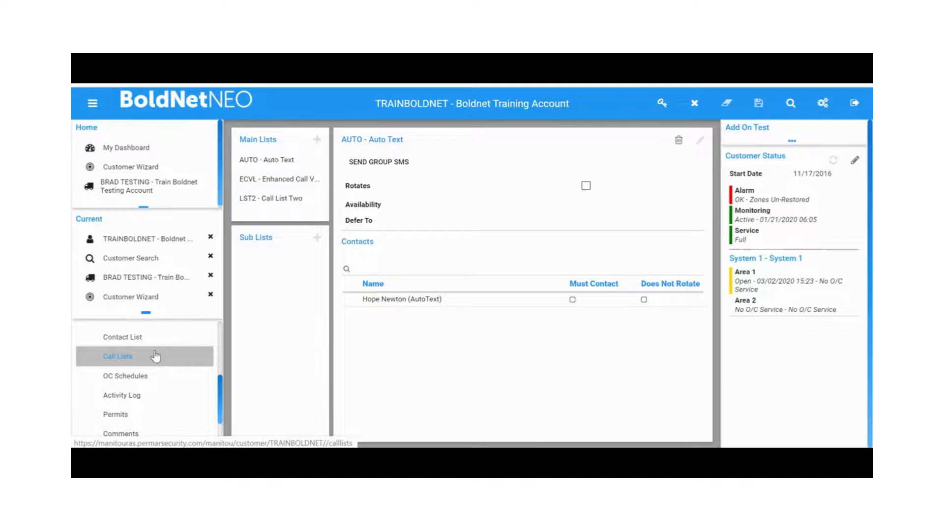
{"action": "left_click", "coordinate": [264, 202]}
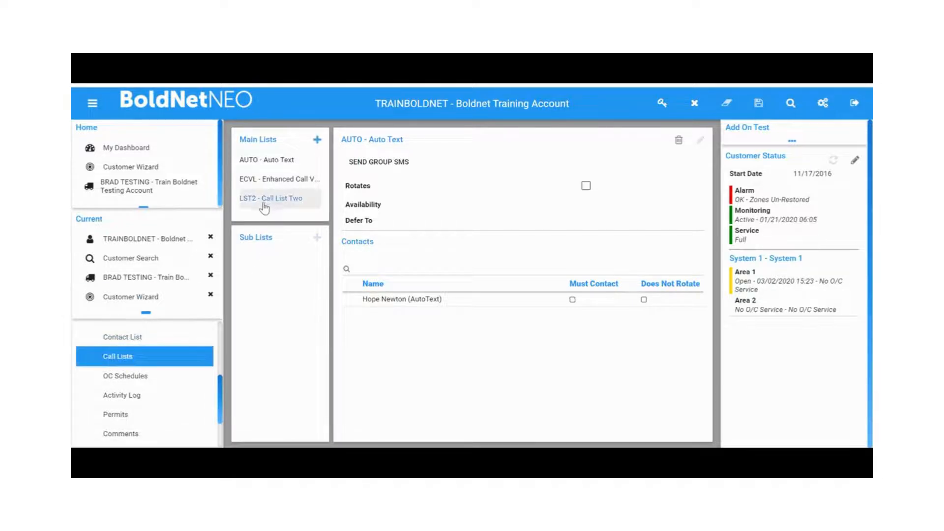
{"action": "left_click", "coordinate": [700, 141]}
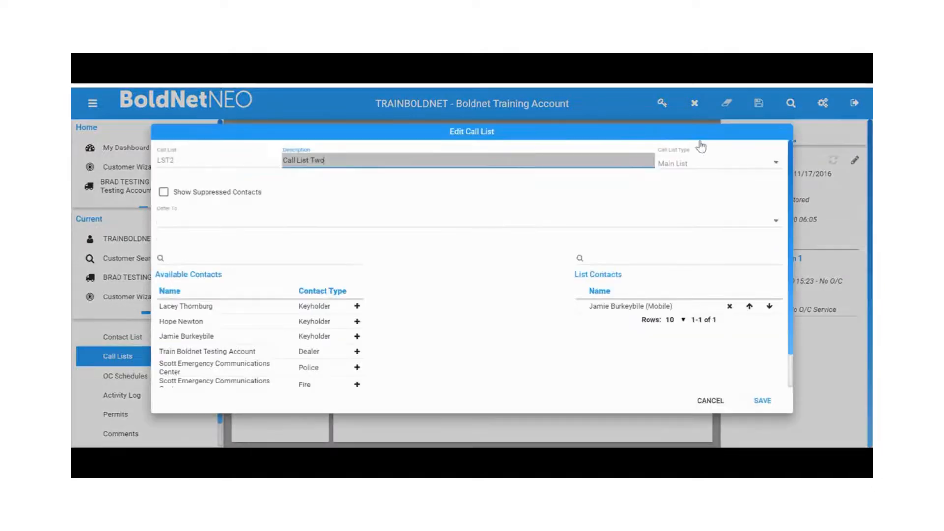
{"action": "left_click", "coordinate": [246, 310]}
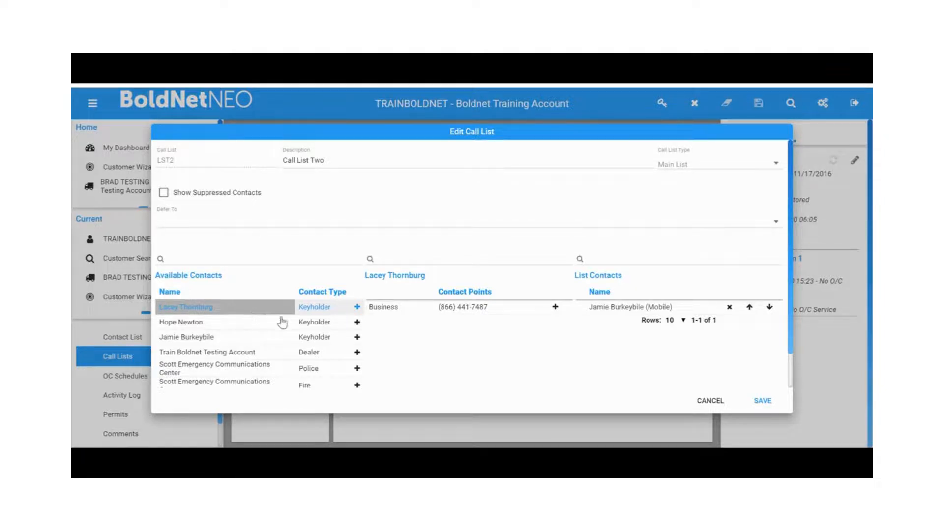
{"action": "left_click", "coordinate": [555, 308]}
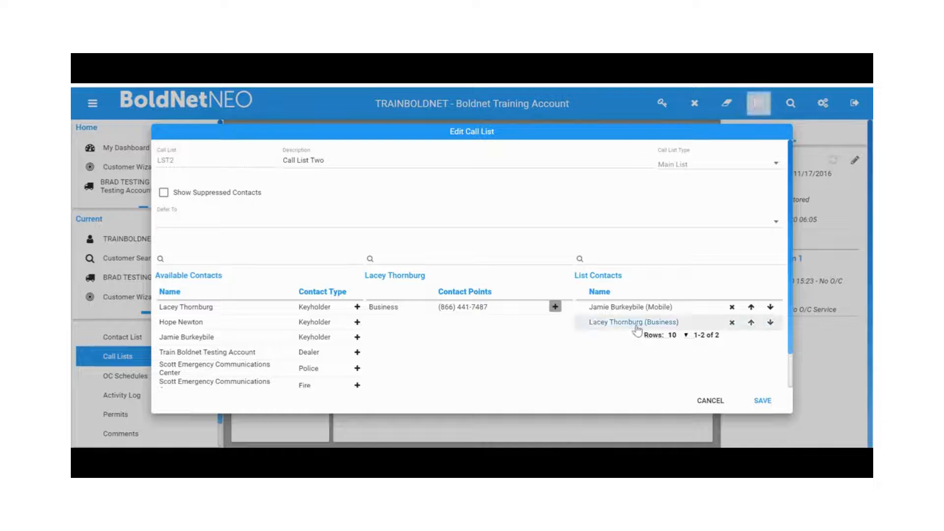
{"action": "mouse_move", "coordinate": [638, 329]}
{"action": "left_mouse_down"}
{"action": "mouse_move", "coordinate": [639, 301]}
{"action": "mouse_move", "coordinate": [641, 324]}
{"action": "left_mouse_up"}
{"action": "left_click", "coordinate": [754, 404]}
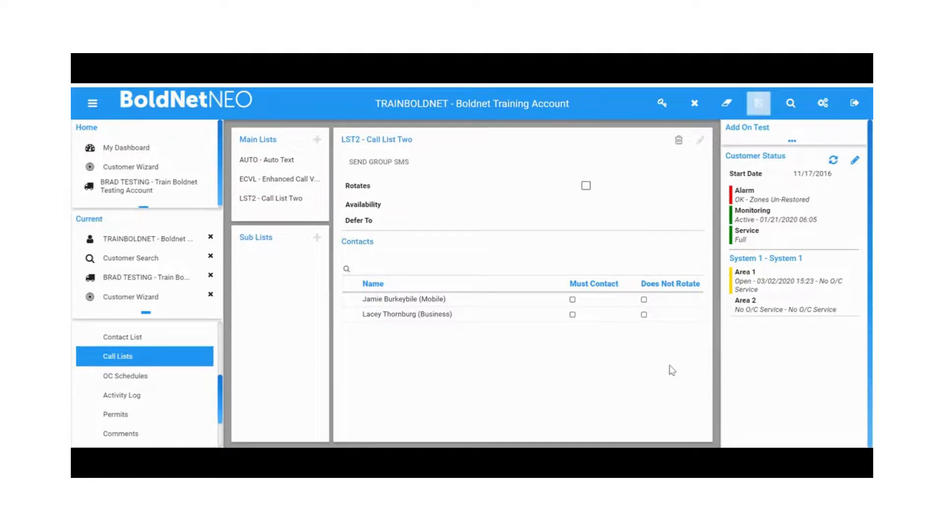
Add the existing keyholder's Mobile number to the ECVL - Enhanced Call Verification List
{"action": "left_click", "coordinate": [305, 180]}
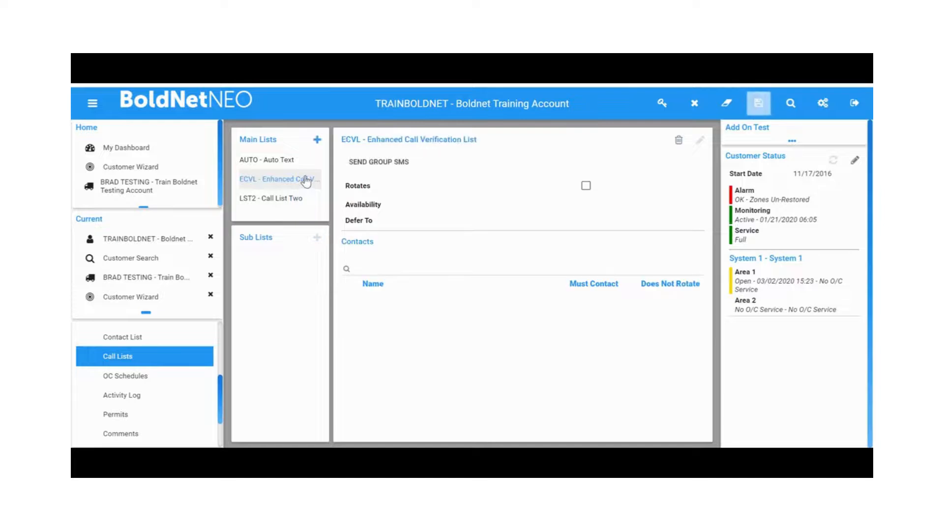
{"action": "left_click", "coordinate": [704, 145]}
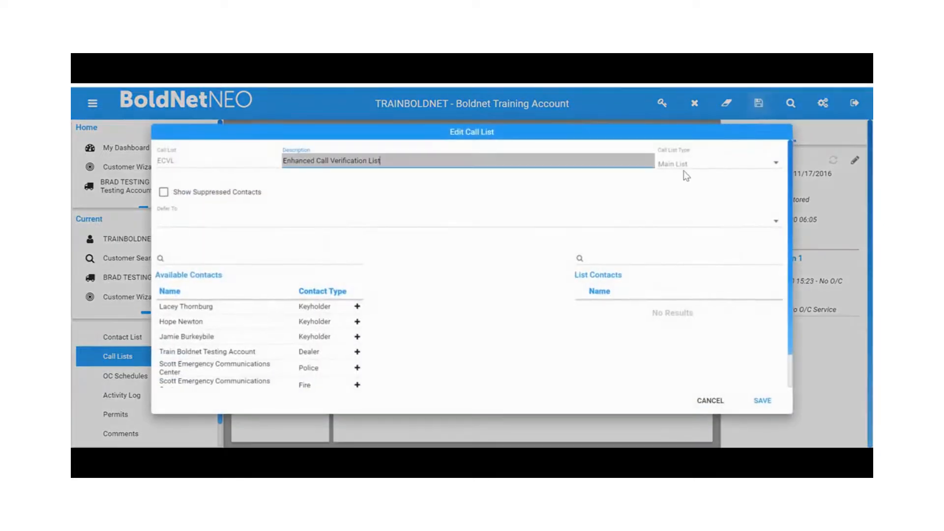
{"action": "left_click", "coordinate": [245, 336]}
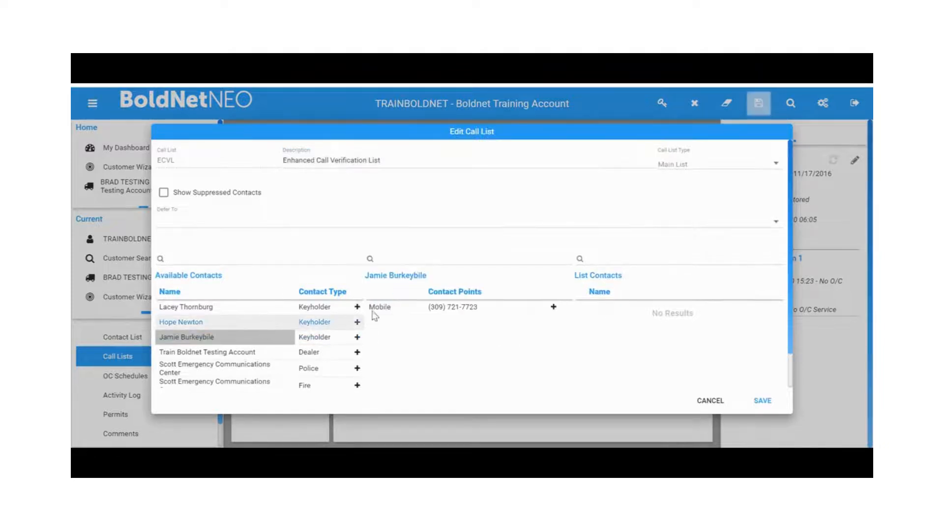
{"action": "left_click", "coordinate": [553, 307]}
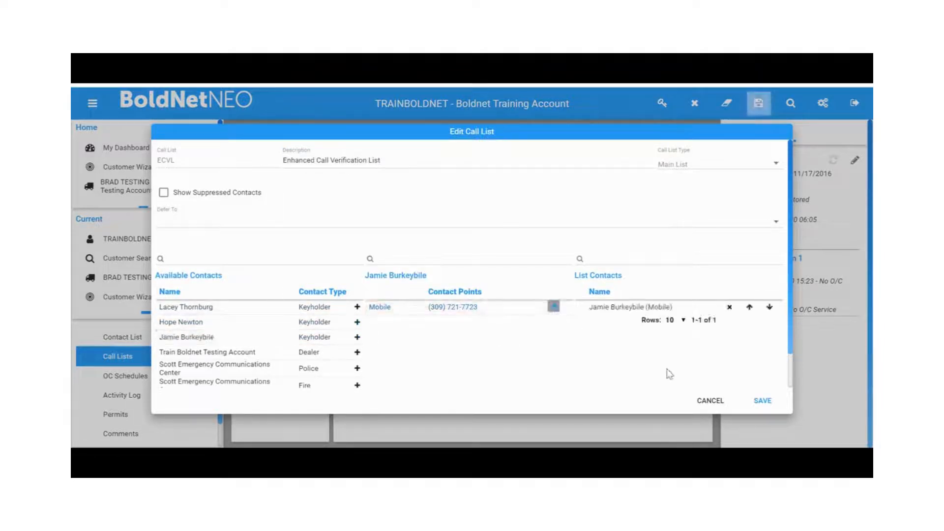
{"action": "left_click", "coordinate": [762, 402]}
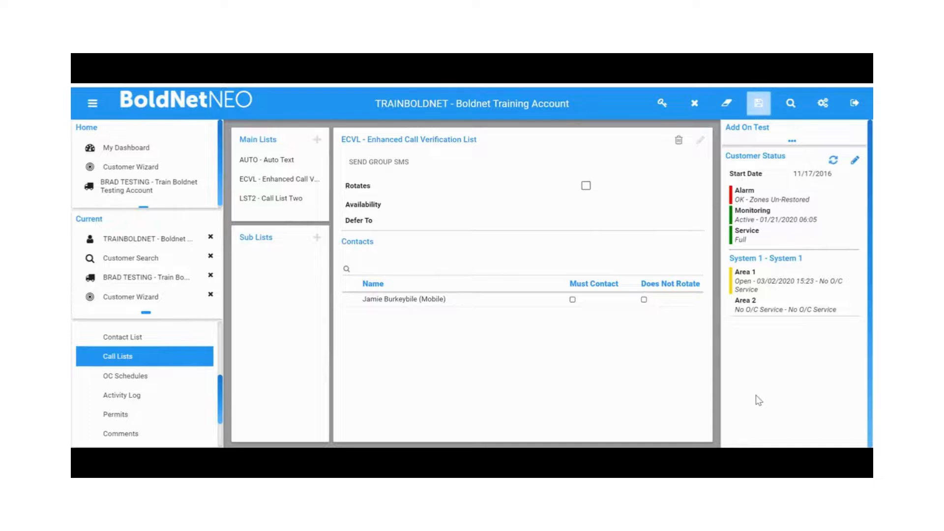
Save the customer changes with the comment cso
{"action": "left_click", "coordinate": [759, 103]}
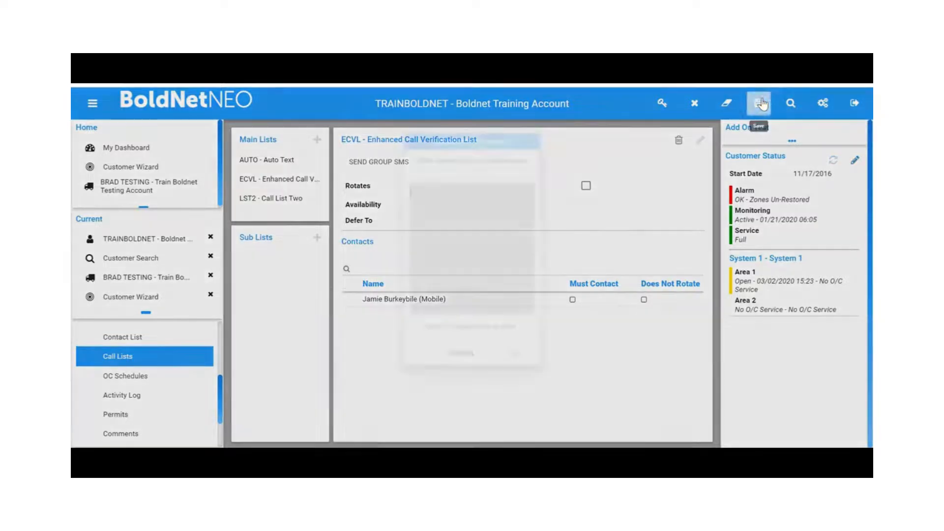
{"action": "type", "text": "csc"}
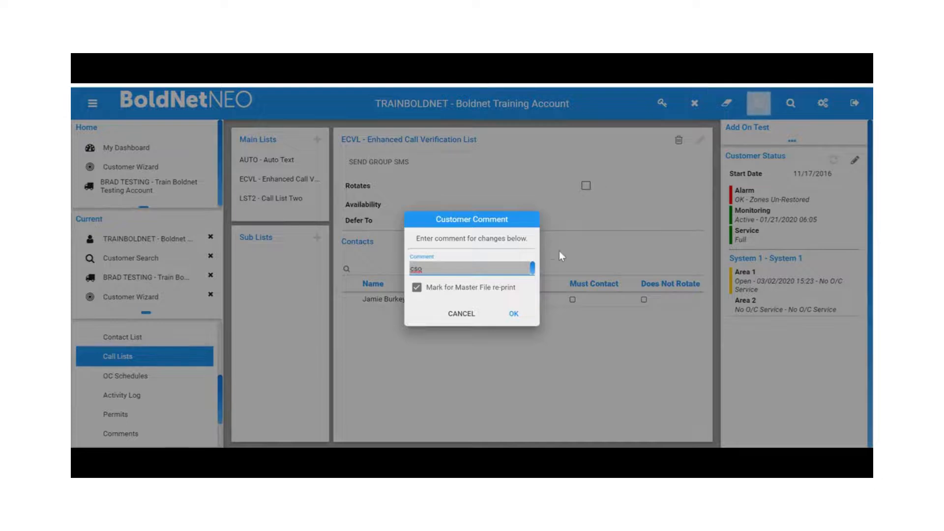
{"action": "left_click", "coordinate": [514, 314]}
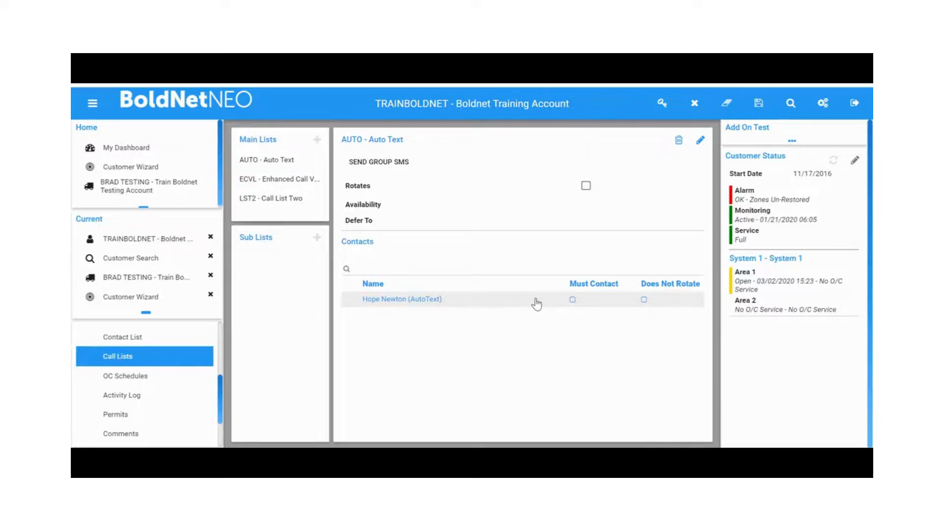
Remove the new contact's Business entry from Call List Two
{"action": "left_click", "coordinate": [314, 200]}
{"action": "left_click", "coordinate": [419, 316]}
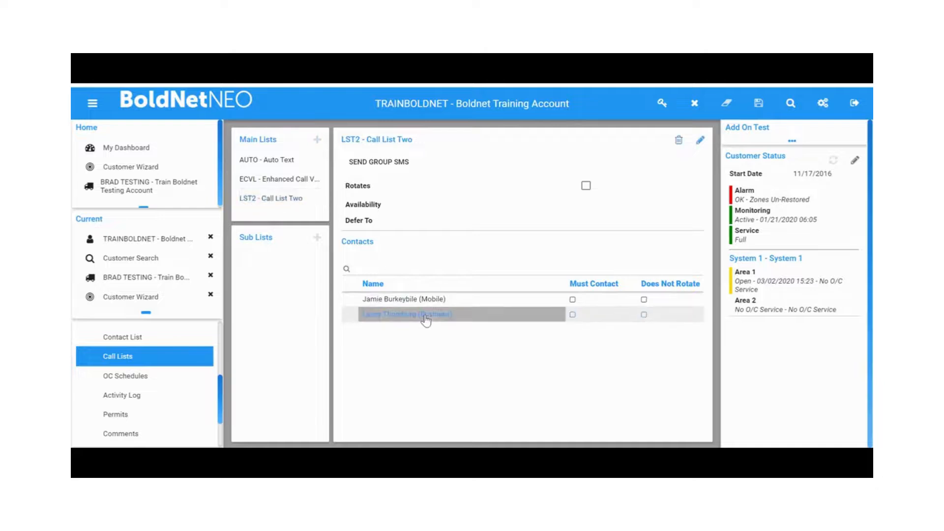
{"action": "left_click", "coordinate": [700, 144]}
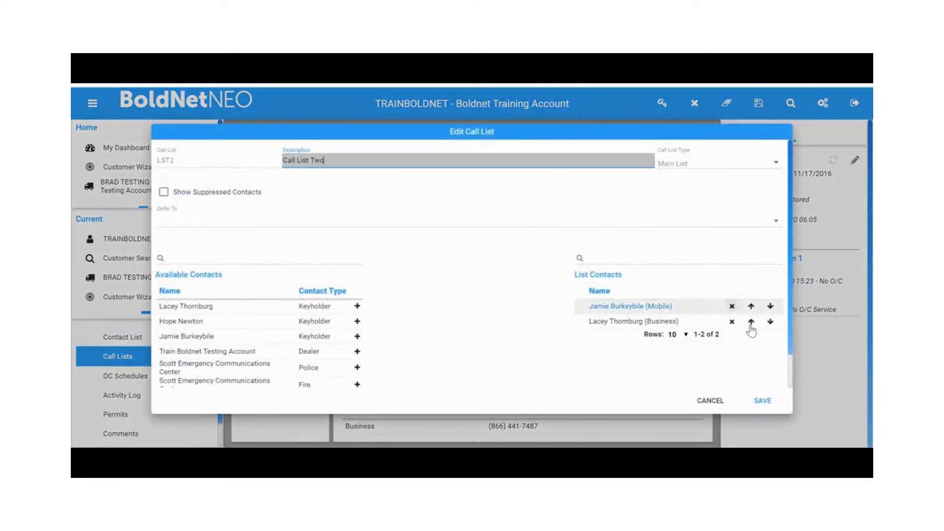
{"action": "left_click", "coordinate": [732, 321]}
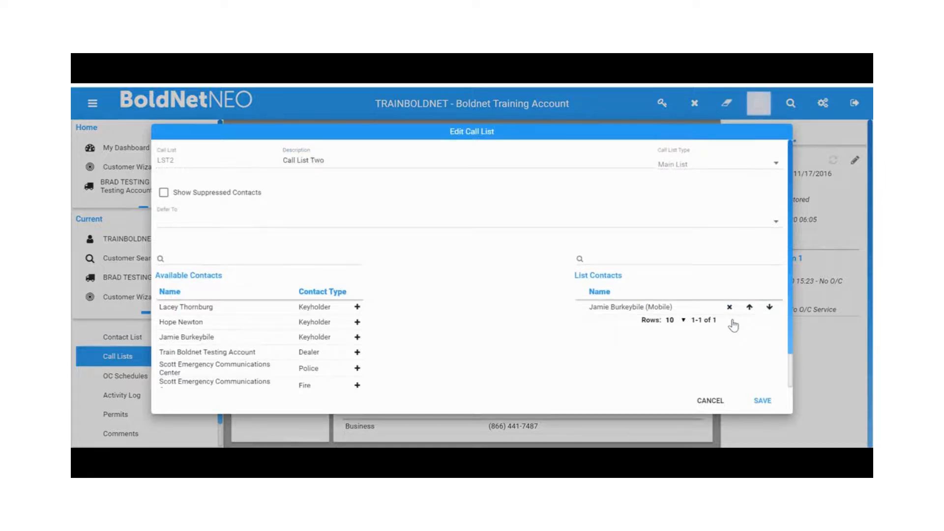
{"action": "left_click", "coordinate": [763, 401]}
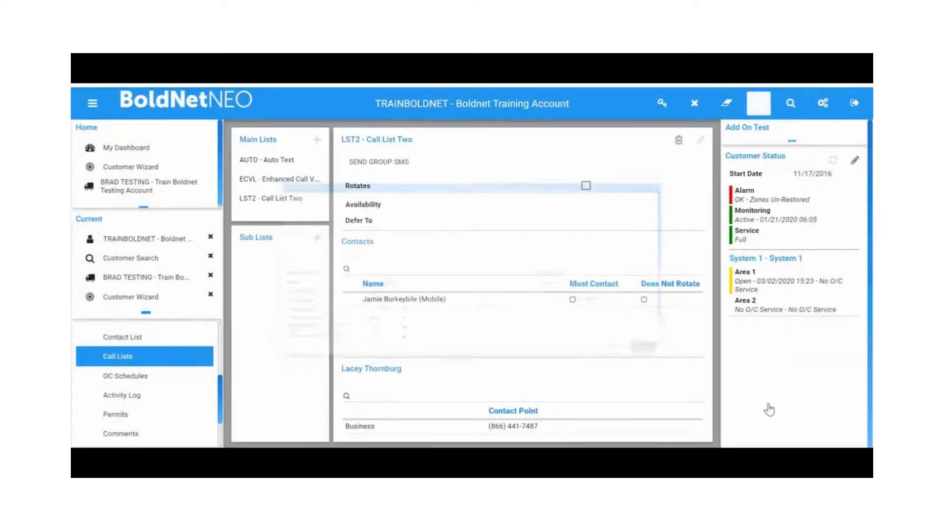
Save the customer changes with the comment test
{"action": "left_click", "coordinate": [766, 104]}
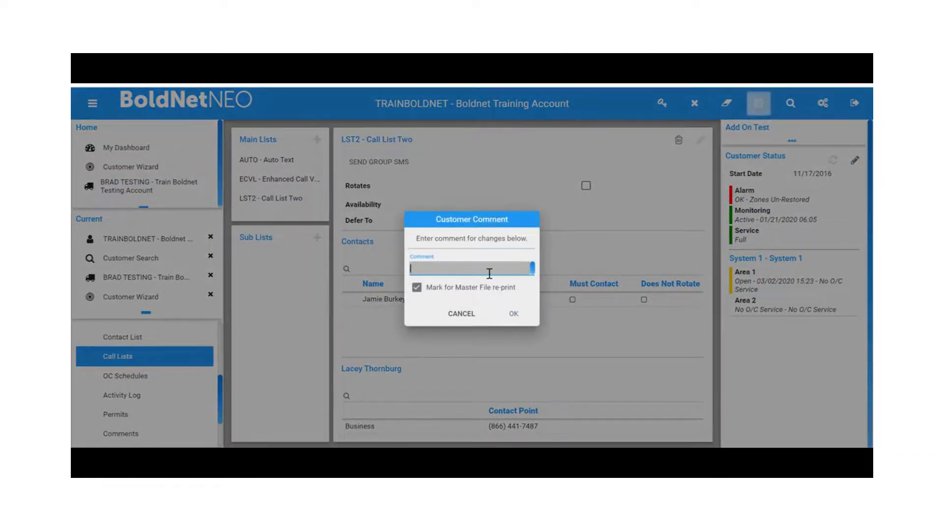
{"action": "type", "text": "test"}
{"action": "key", "text": "Return"}
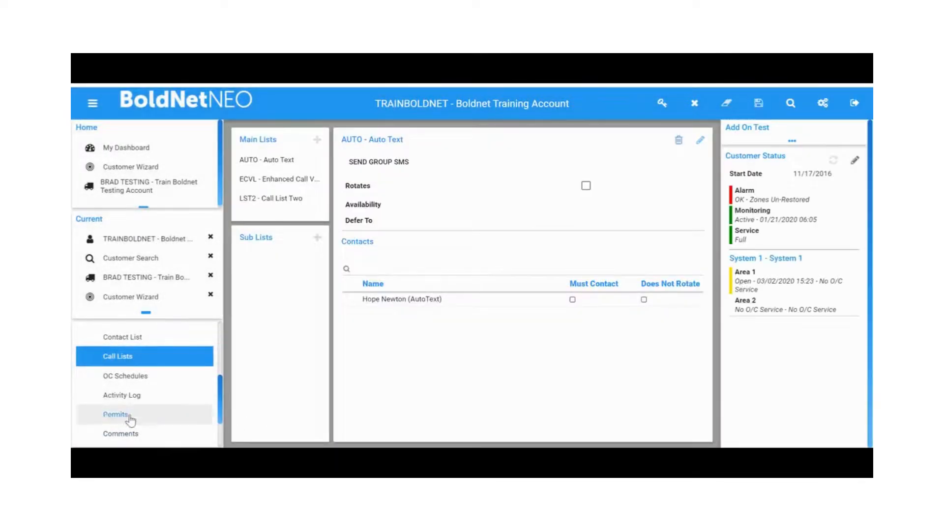
Delete the newly added contact from the contact list, confirming both warnings
{"action": "left_click", "coordinate": [159, 343]}
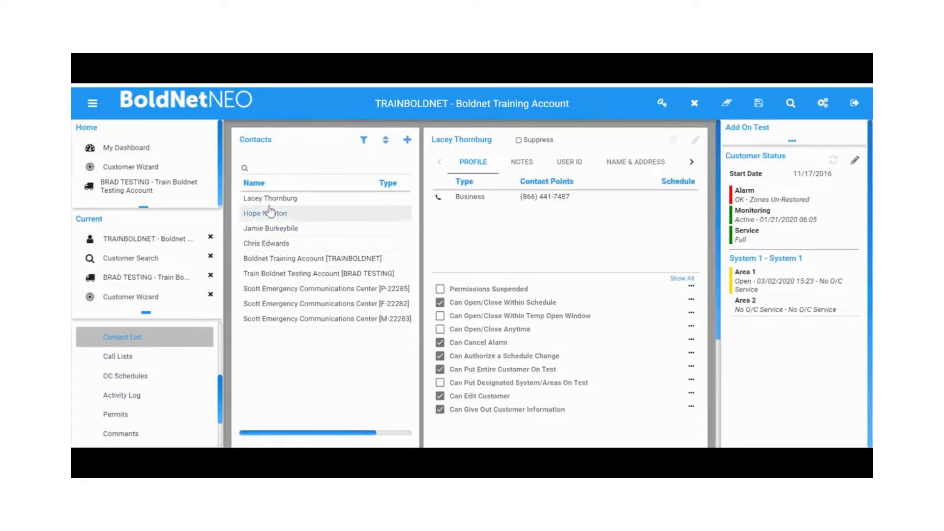
{"action": "left_click", "coordinate": [270, 200]}
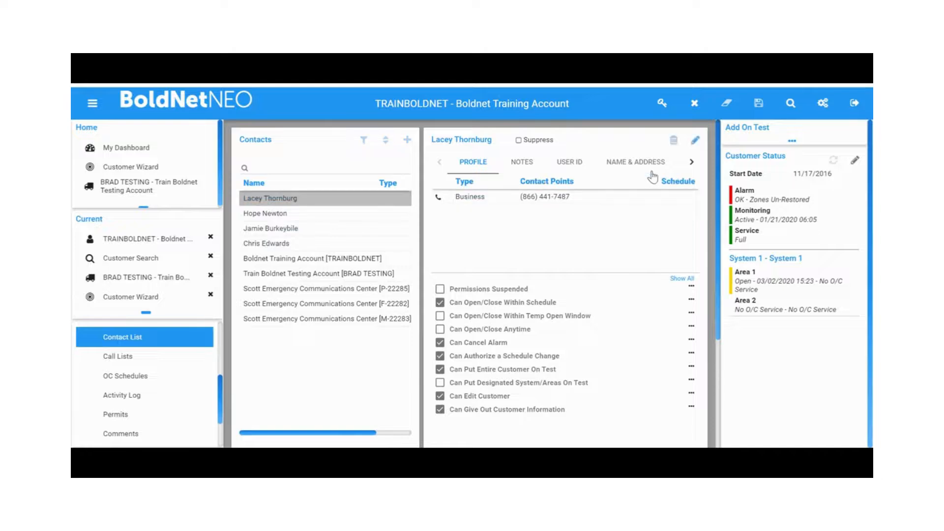
{"action": "left_click", "coordinate": [674, 140]}
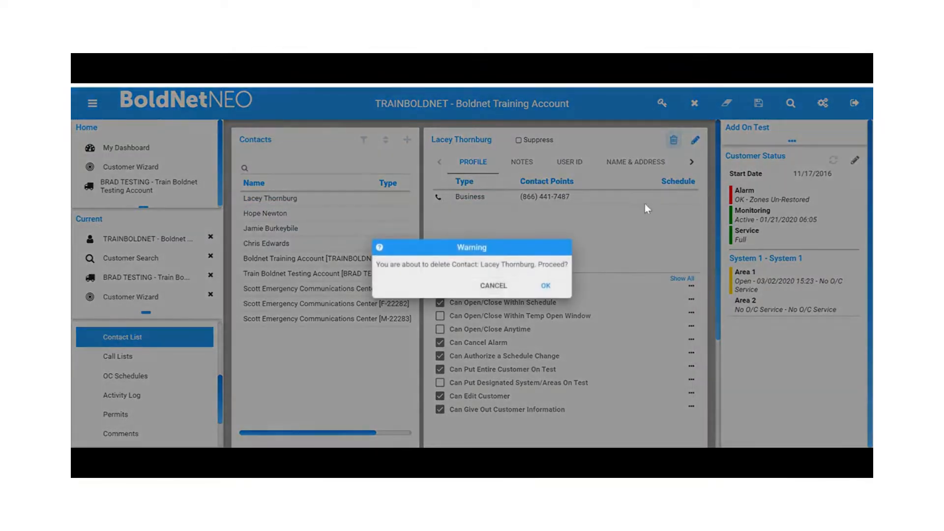
{"action": "left_click", "coordinate": [547, 286]}
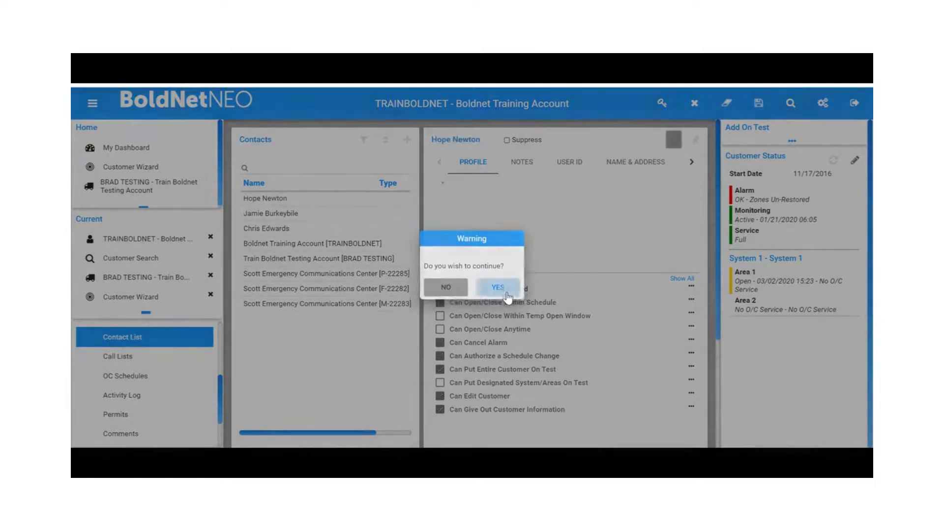
{"action": "left_click", "coordinate": [498, 287]}
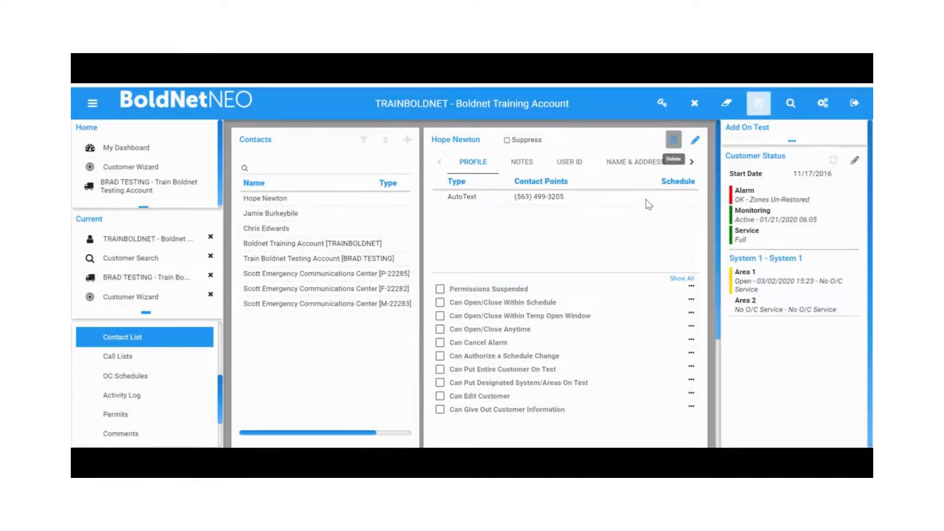
Save the customer changes with the comment sd
{"action": "left_click", "coordinate": [752, 106]}
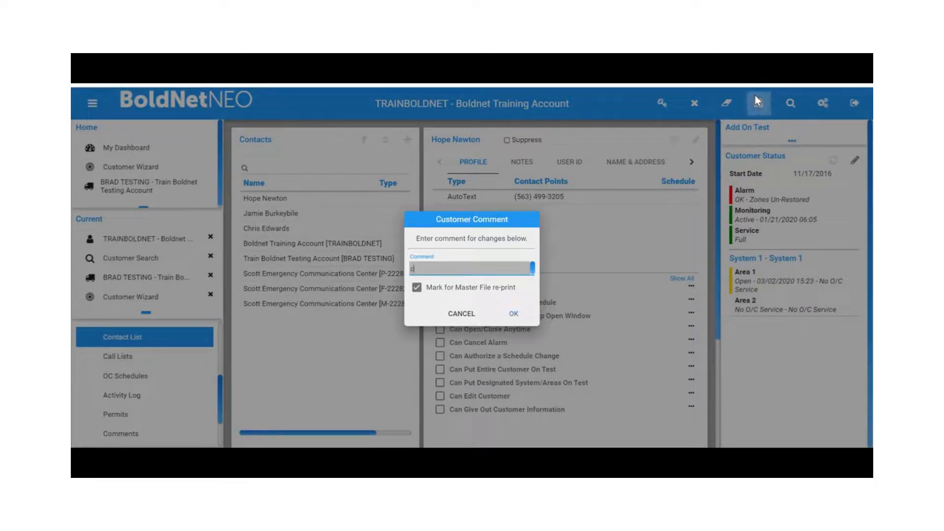
{"action": "type", "text": "sd"}
{"action": "key", "text": "Return"}
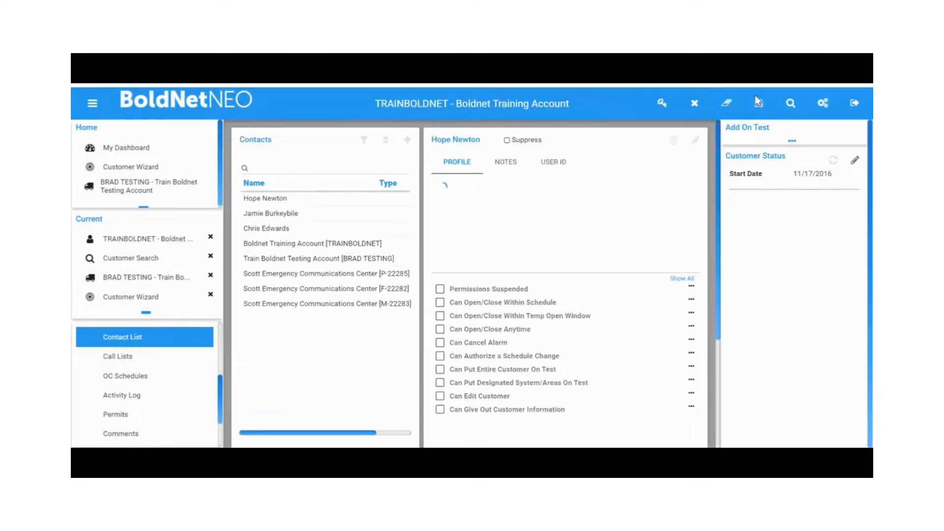
Browse the customer's O/C Schedules, Comments and Maintenance Issues pages
{"action": "left_click", "coordinate": [166, 376]}
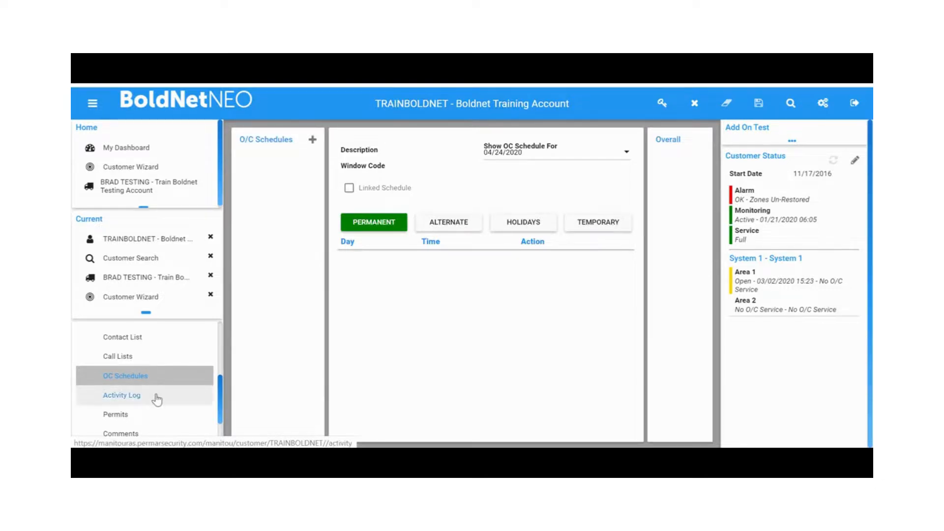
{"action": "scroll", "coordinate": [160, 404], "scroll_direction": "down", "scroll_amount": 1}
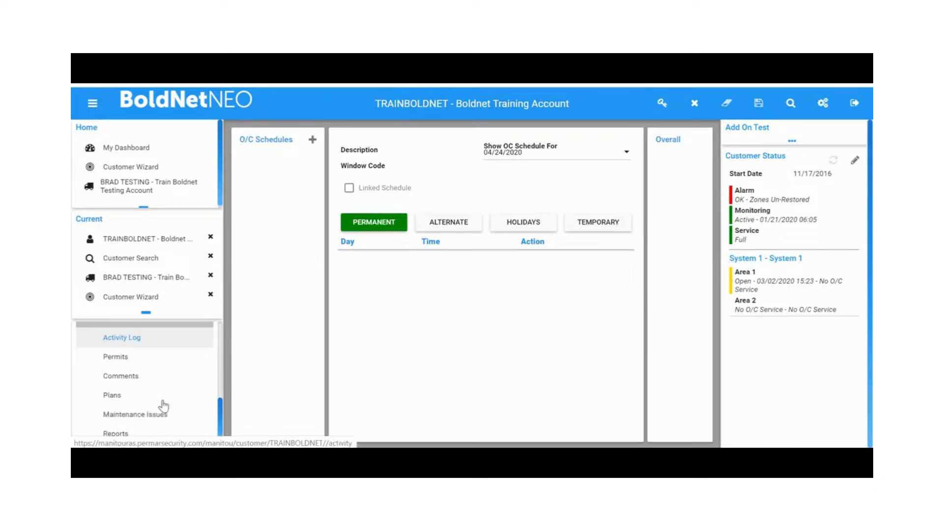
{"action": "left_click", "coordinate": [161, 377]}
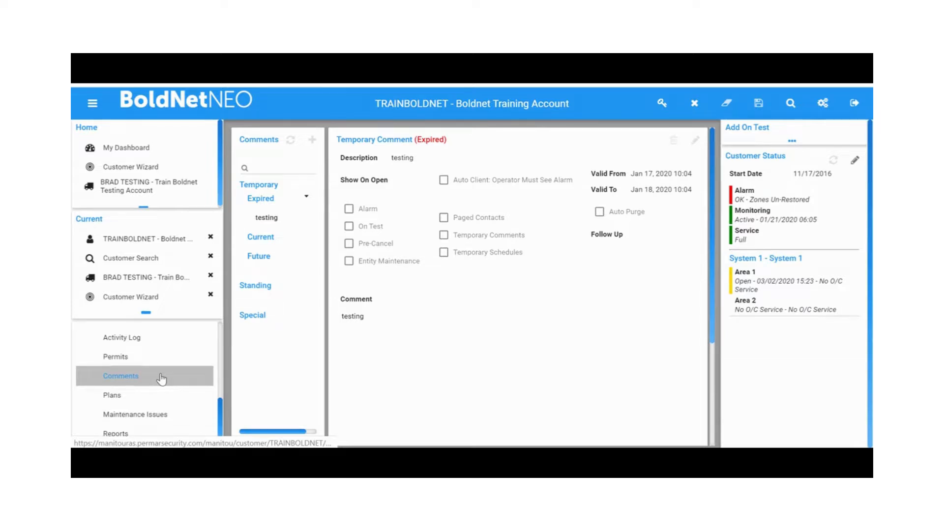
{"action": "left_click", "coordinate": [165, 414]}
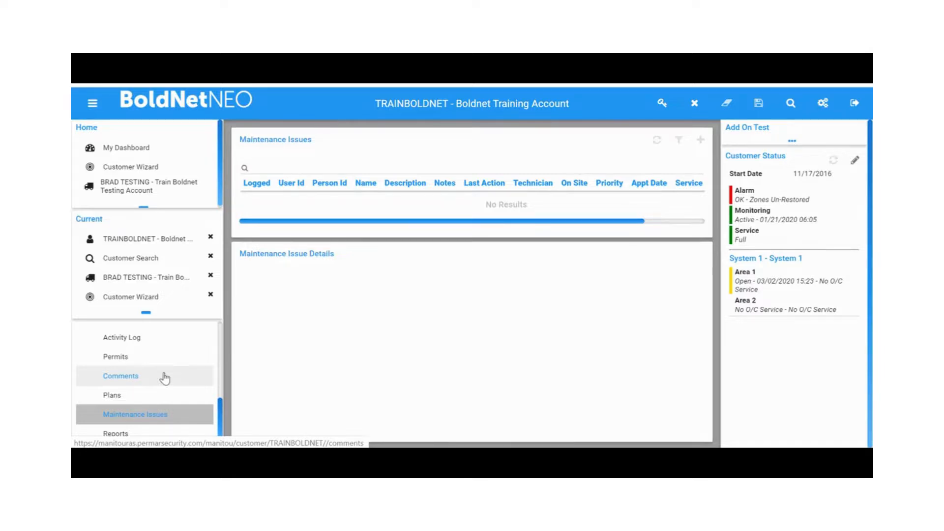
Open the Customer Activity report under the Activity system reports
{"action": "left_click", "coordinate": [154, 440]}
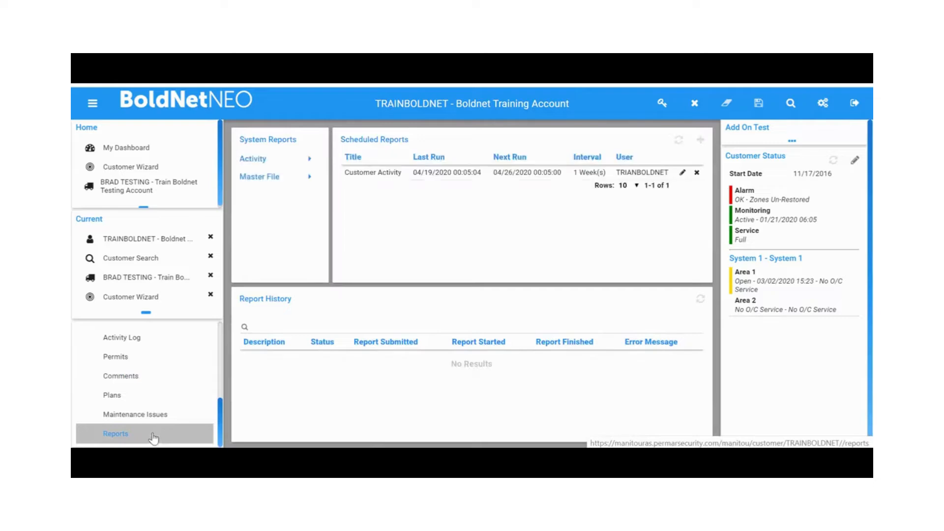
{"action": "left_click", "coordinate": [300, 160]}
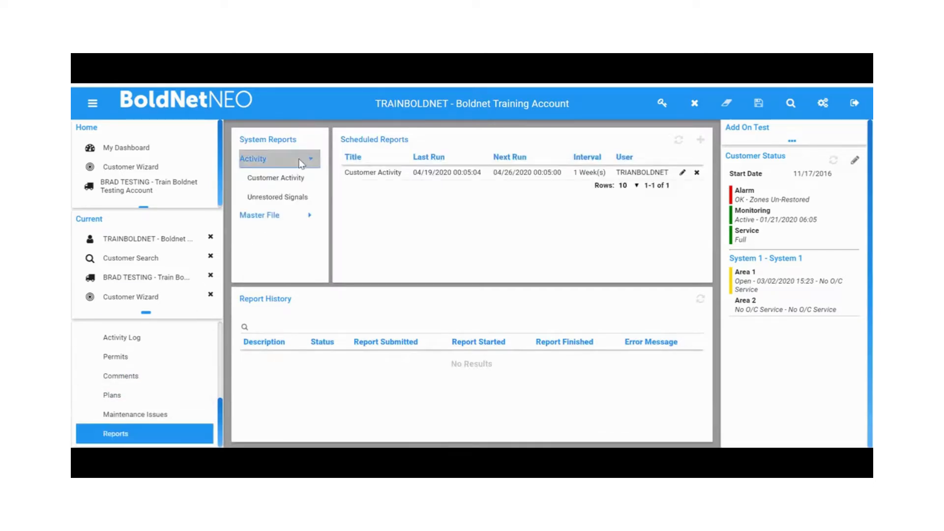
{"action": "left_click", "coordinate": [290, 185]}
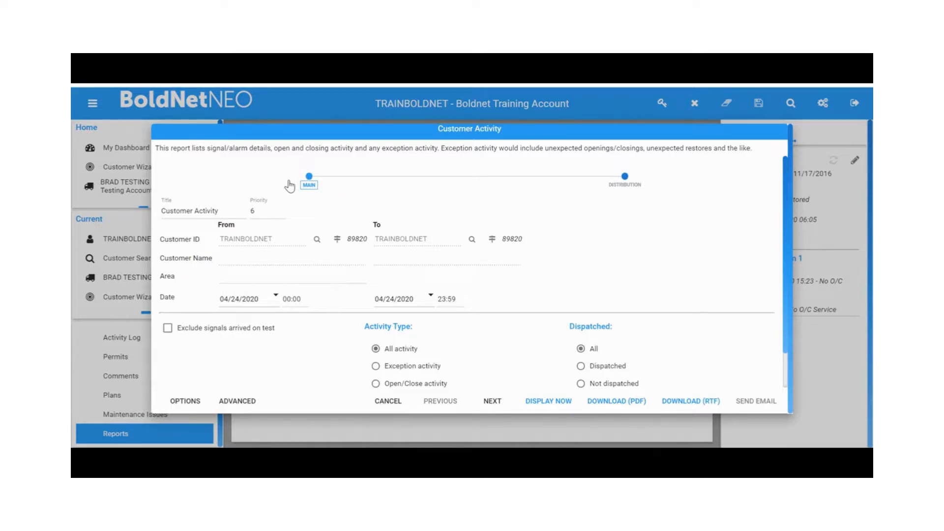
Set the Customer Activity report's From date to 04/03/2020
{"action": "left_click", "coordinate": [276, 297]}
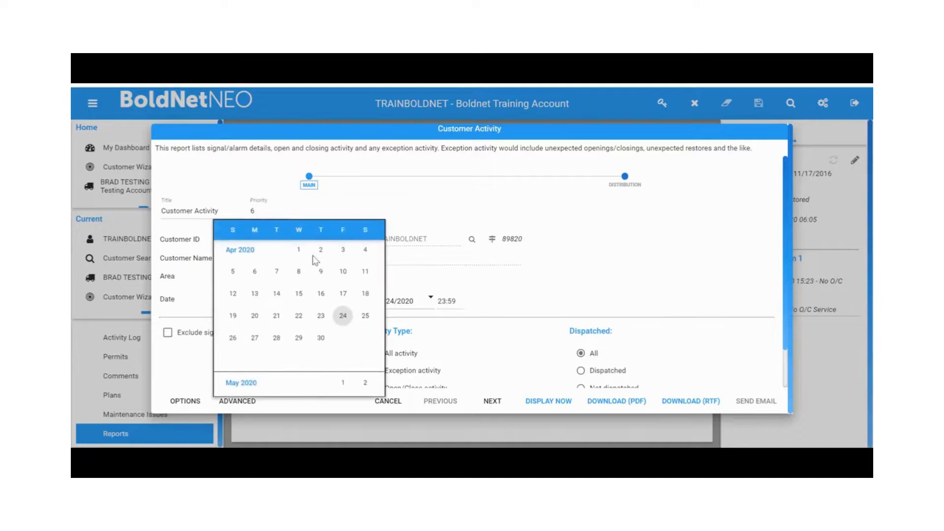
{"action": "left_click", "coordinate": [342, 251]}
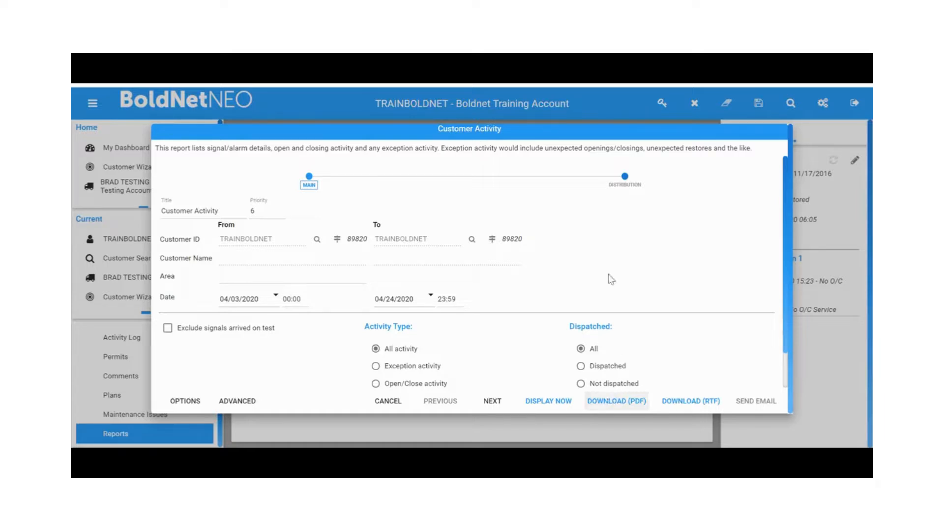
Review the report's Distribution settings, the Advanced contact filters and a keyholder's contact points, then cancel the report
{"action": "left_click", "coordinate": [627, 186]}
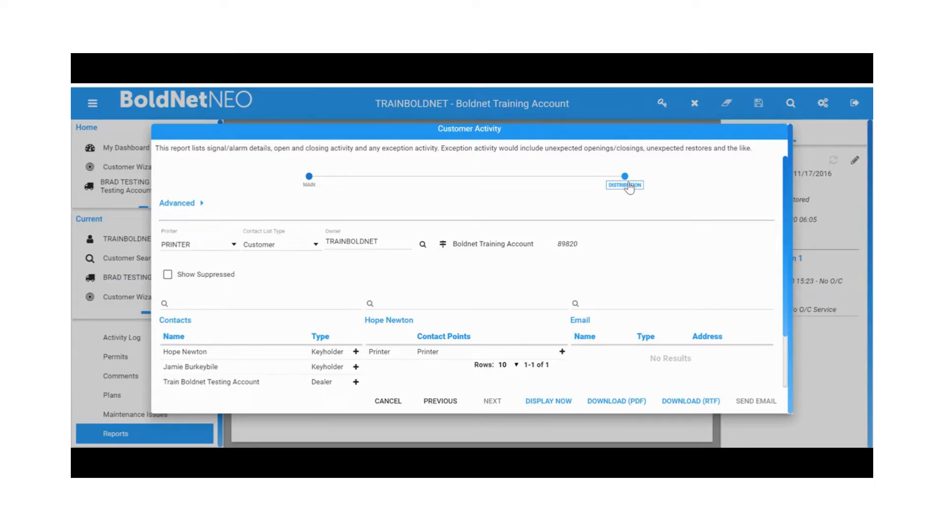
{"action": "left_click", "coordinate": [204, 209]}
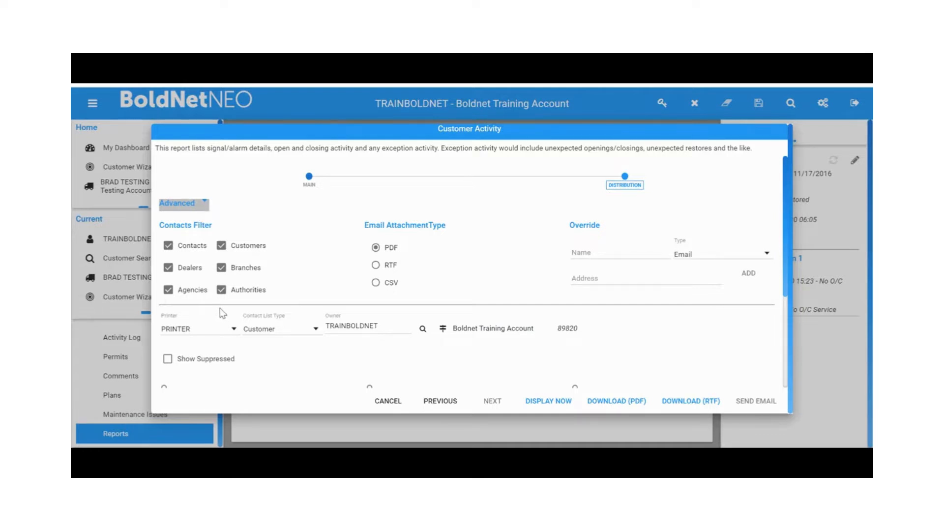
{"action": "scroll", "coordinate": [228, 309], "scroll_direction": "down", "scroll_amount": 3}
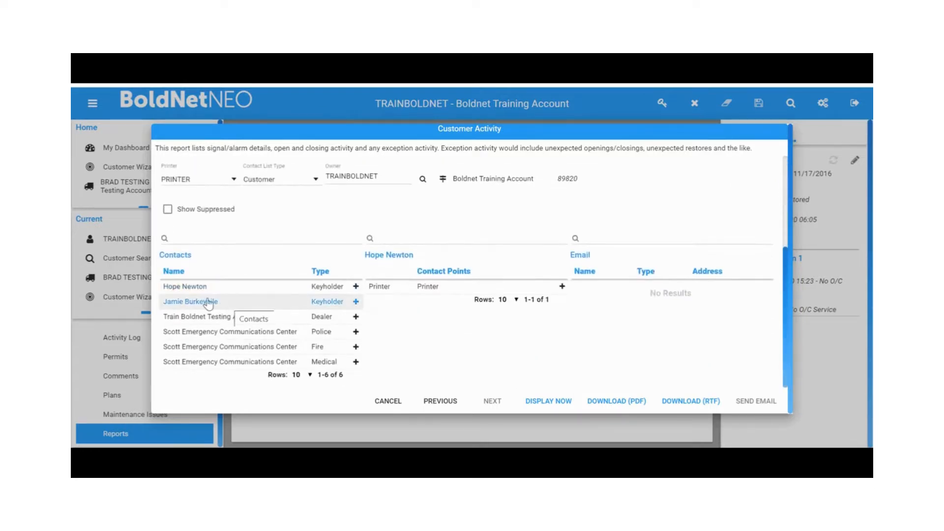
{"action": "left_click", "coordinate": [234, 306]}
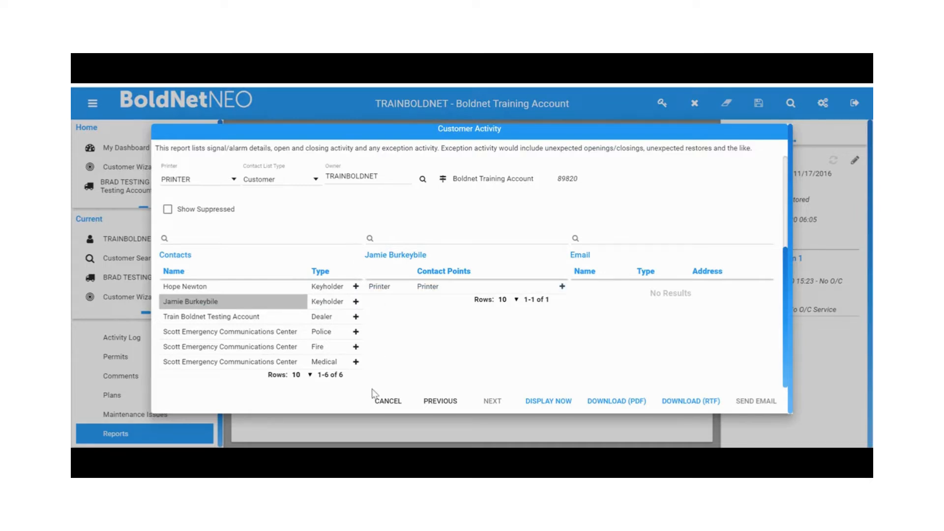
{"action": "left_click", "coordinate": [389, 401]}
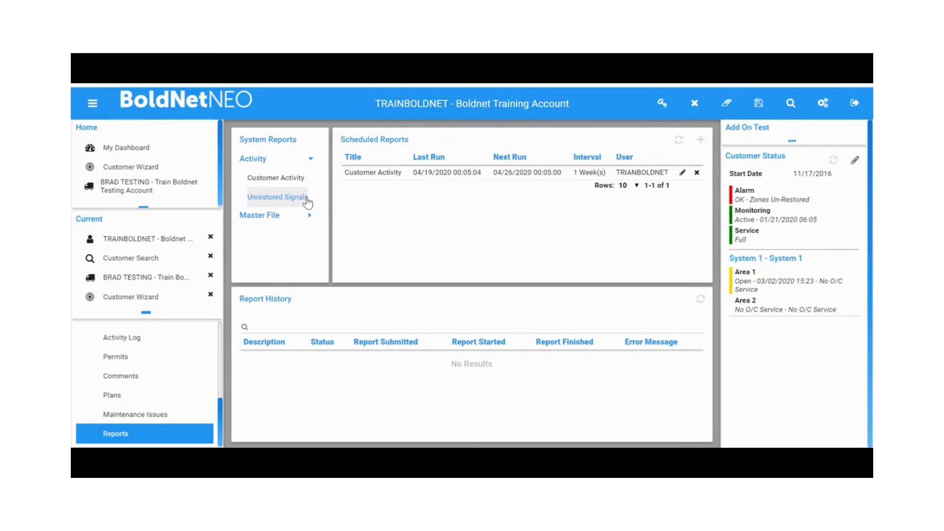
Expand the Master File category of the system reports
{"action": "left_click", "coordinate": [276, 215]}
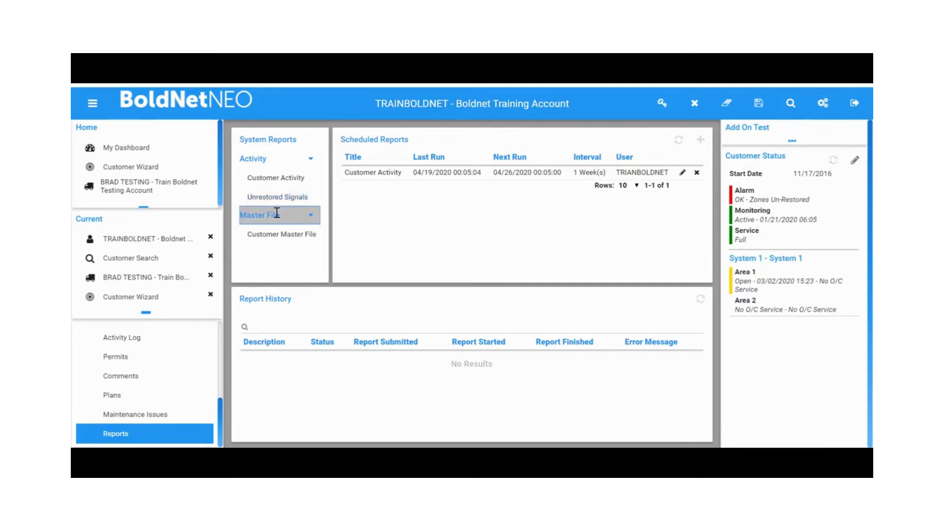